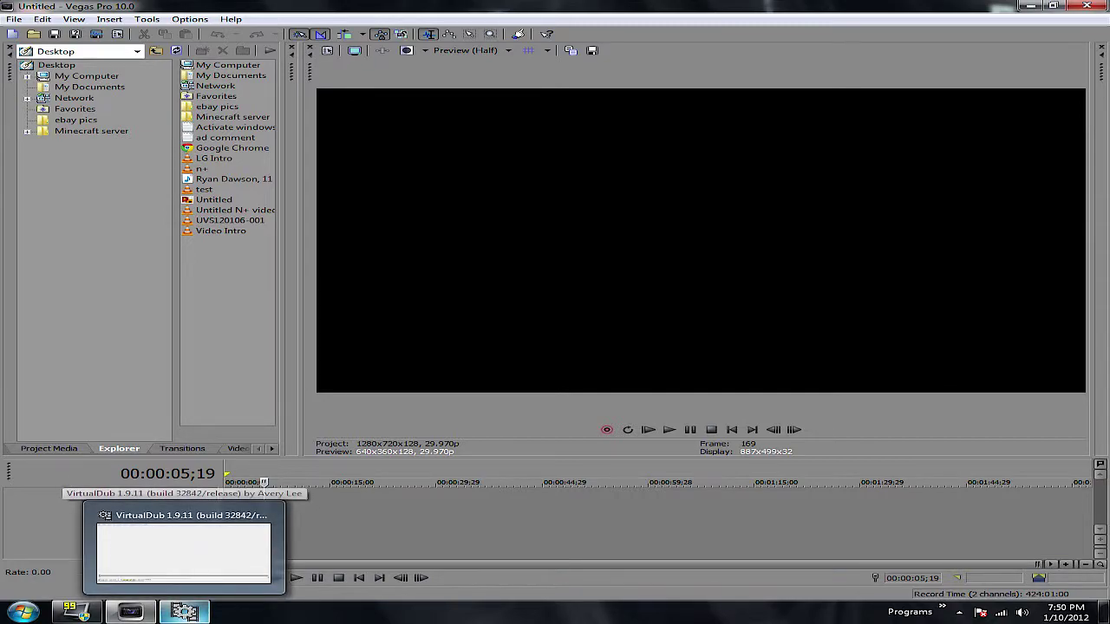
Step: Switch to VirtualDub and enter its AVI capture mode
left_click(183, 546)
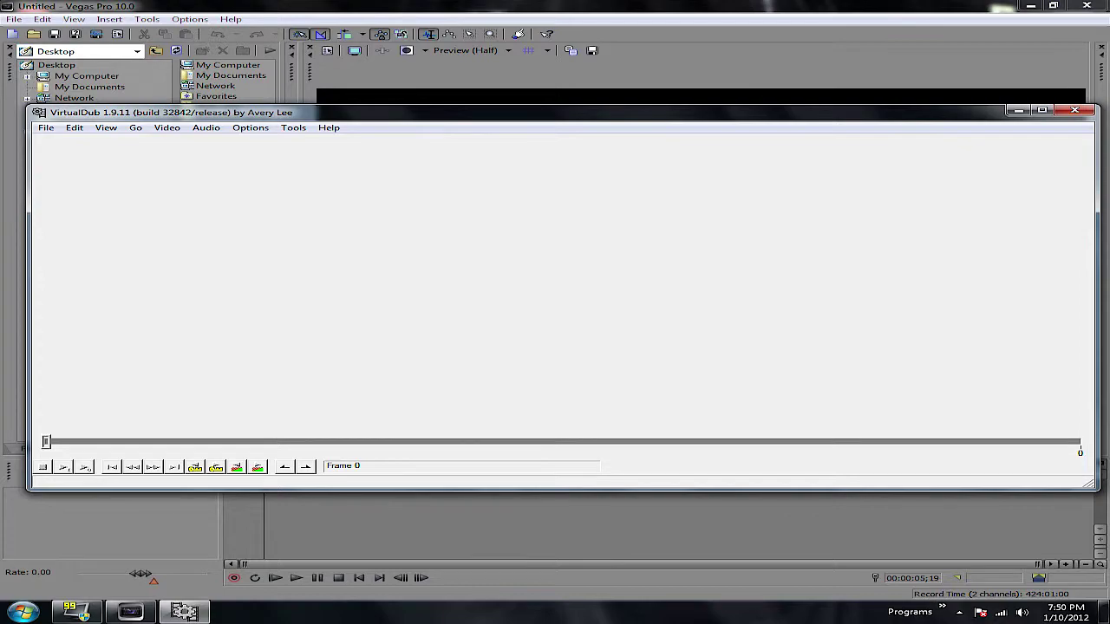
left_click(46, 128)
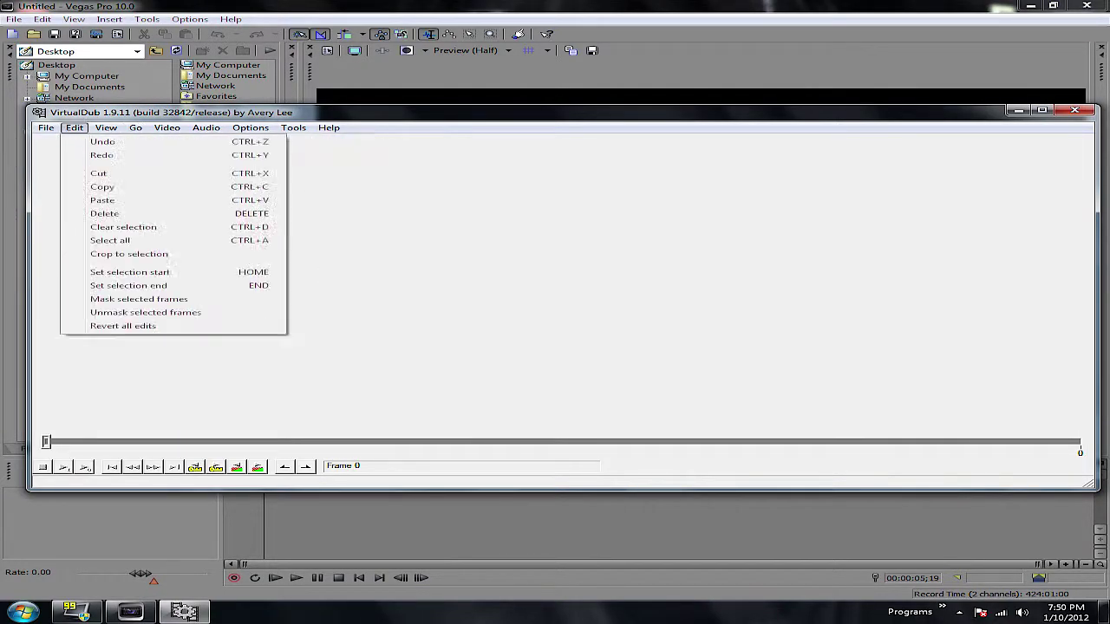
mouse_move(46, 127)
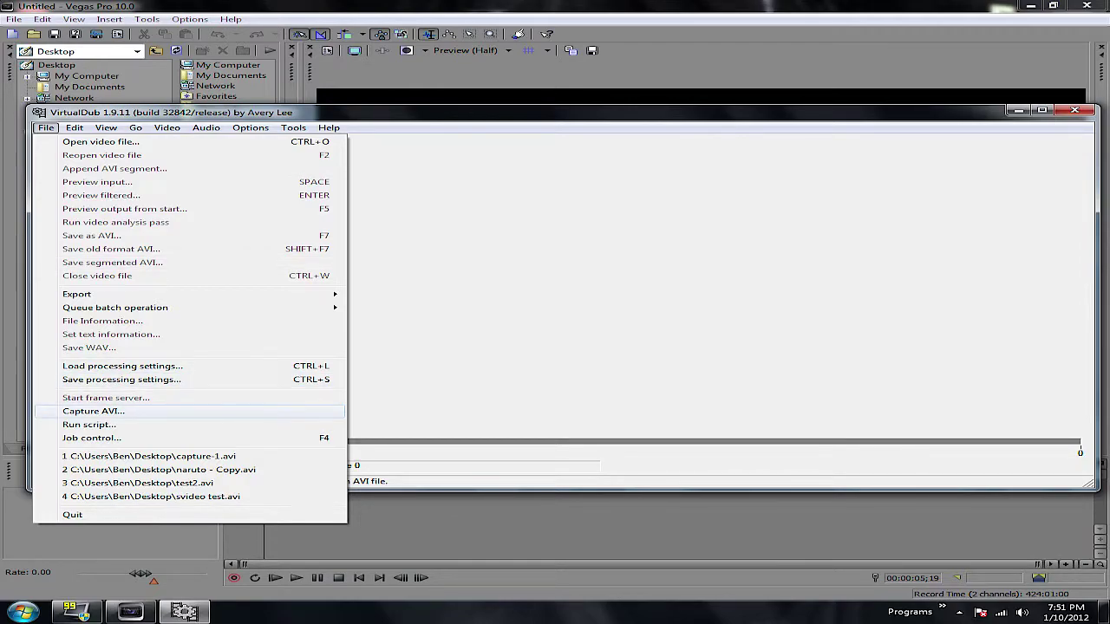
key("Return")
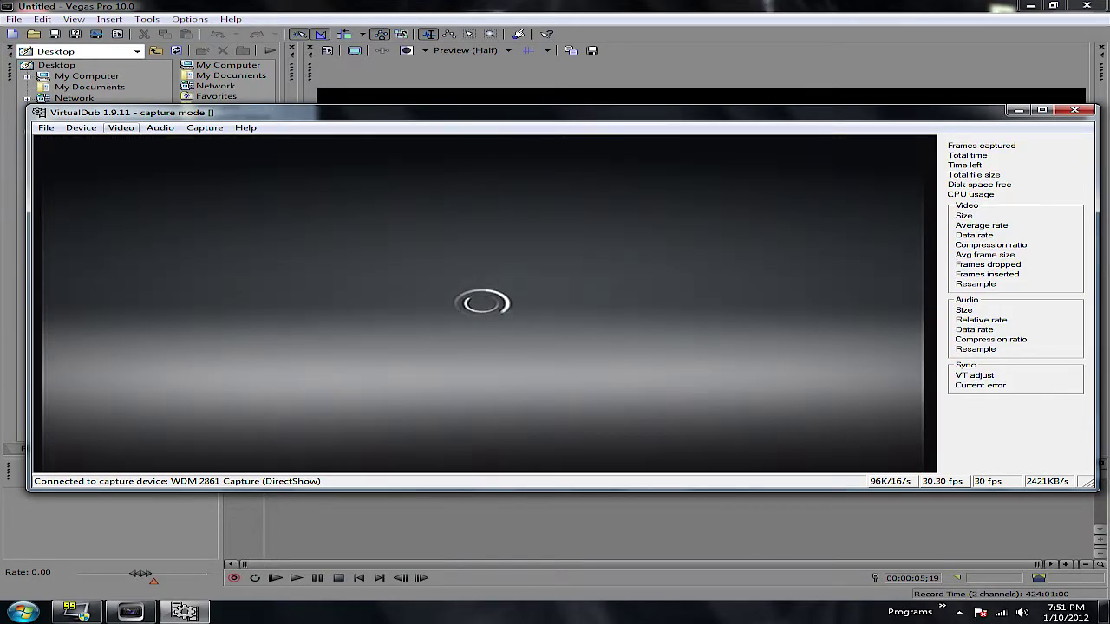
Step: Set the capture filter's video standard to PAL_B and accept the properties
left_click(120, 128)
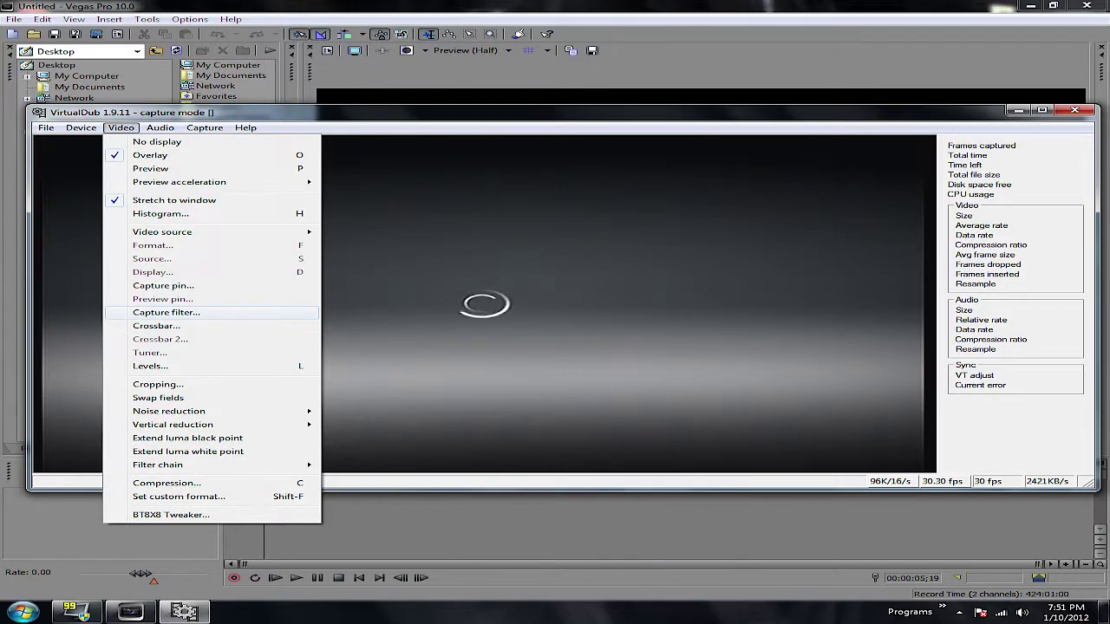
left_click(166, 312)
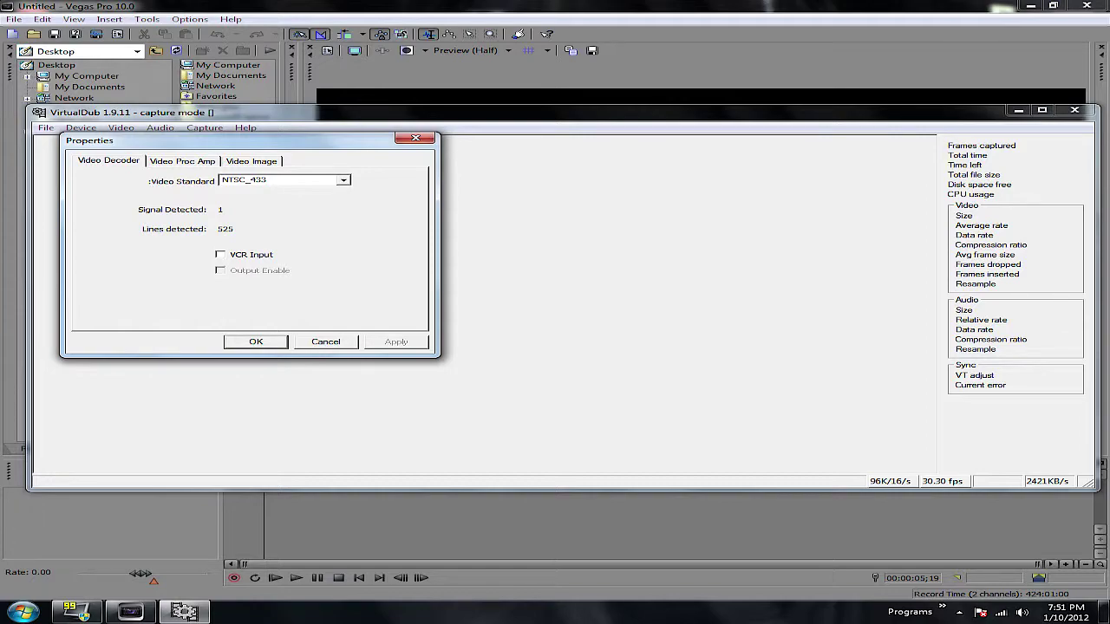
left_click(343, 180)
left_click(247, 198)
key("Return")
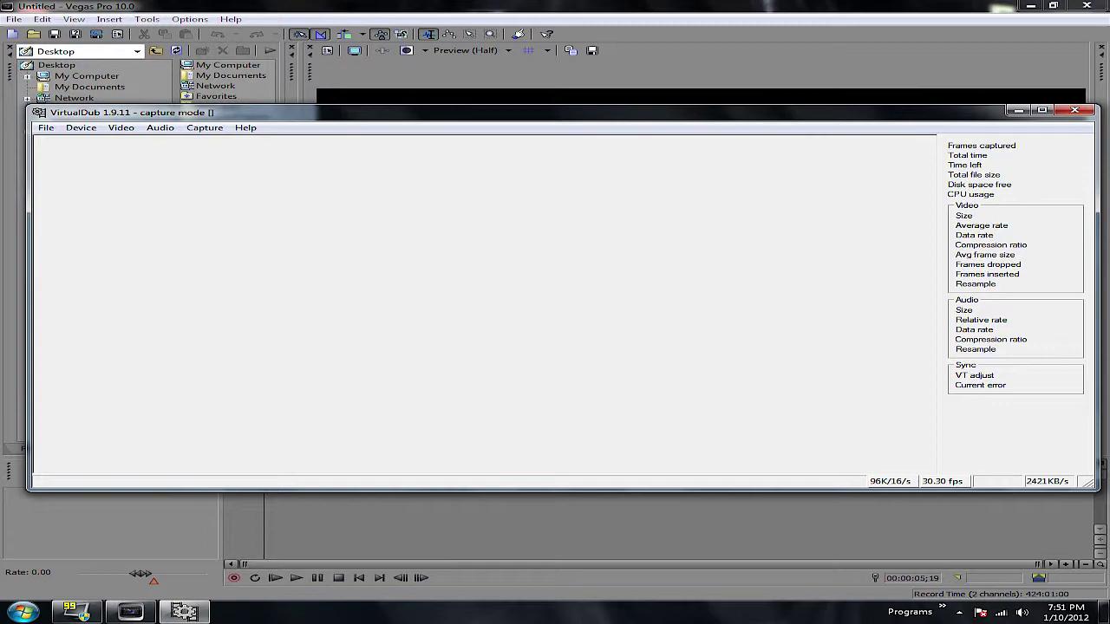
Step: Reopen the capture filter properties, change the video standard to SECAM_L, and apply it
left_click(159, 128)
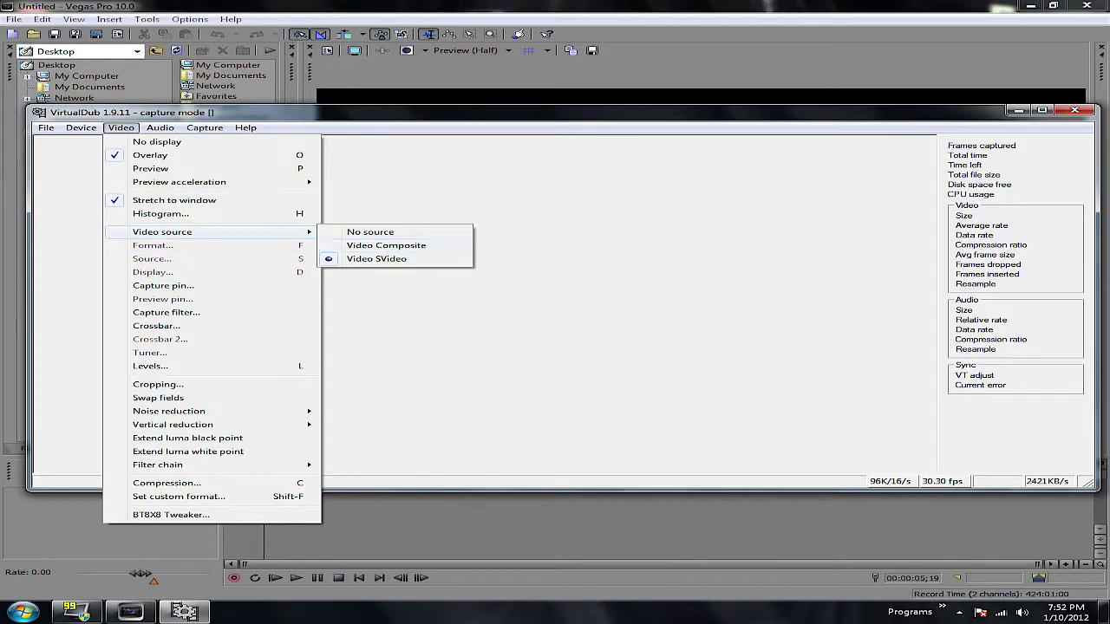
left_click(166, 312)
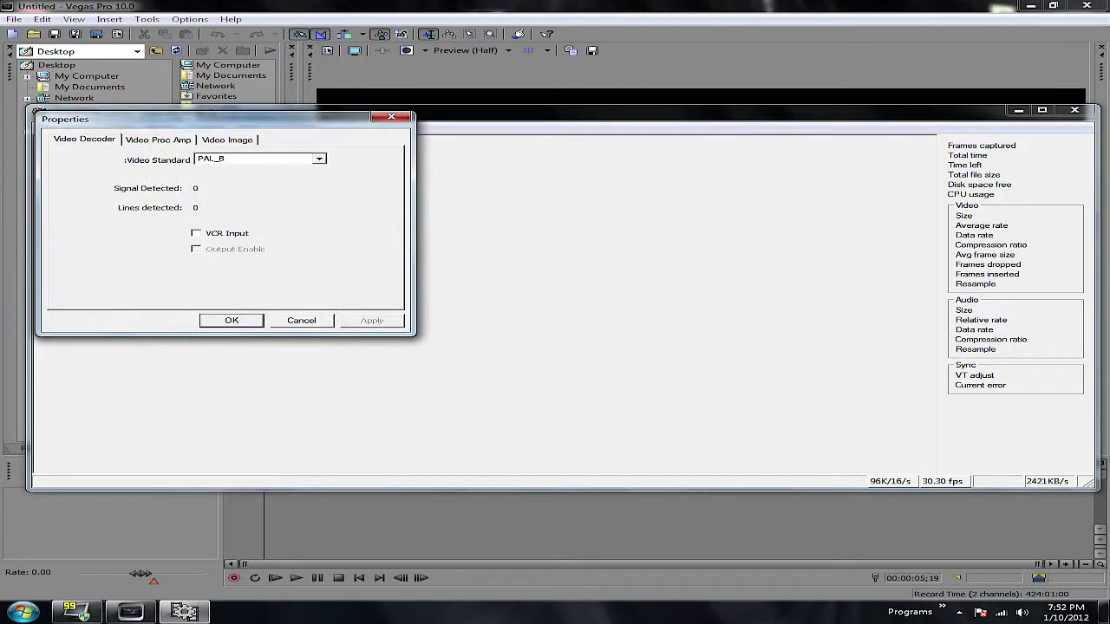
left_click(320, 159)
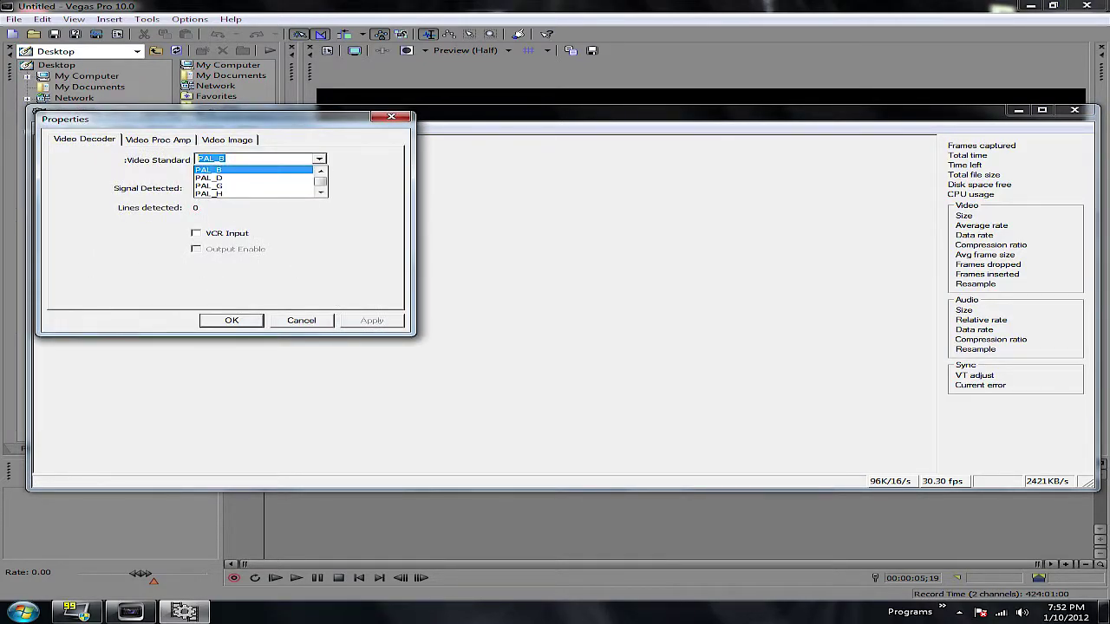
scroll(252, 182, "down", 3)
left_click(225, 185)
left_click(371, 321)
left_click(232, 321)
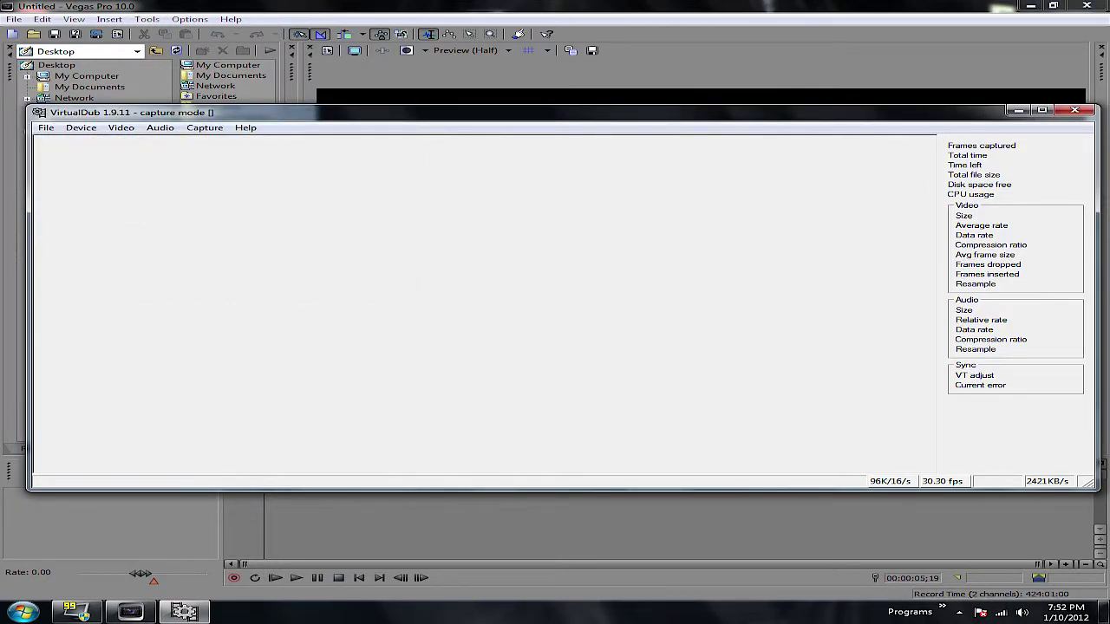
Step: Reopen the capture filter properties, set the video standard to NTSC_433, and apply it
left_click(159, 128)
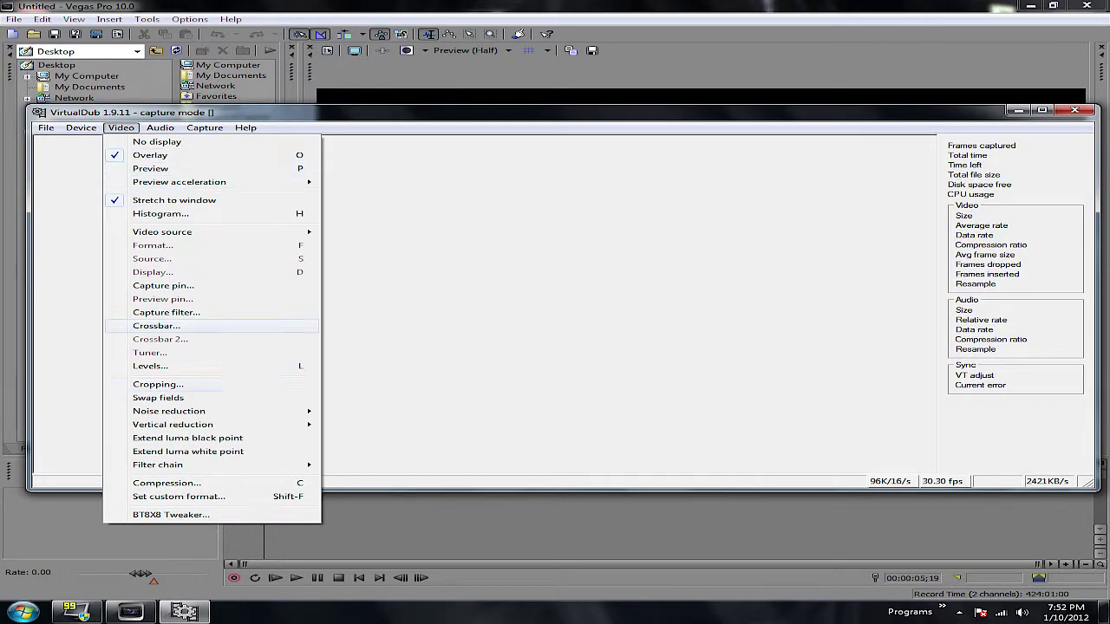
left_click(165, 312)
left_click(320, 158)
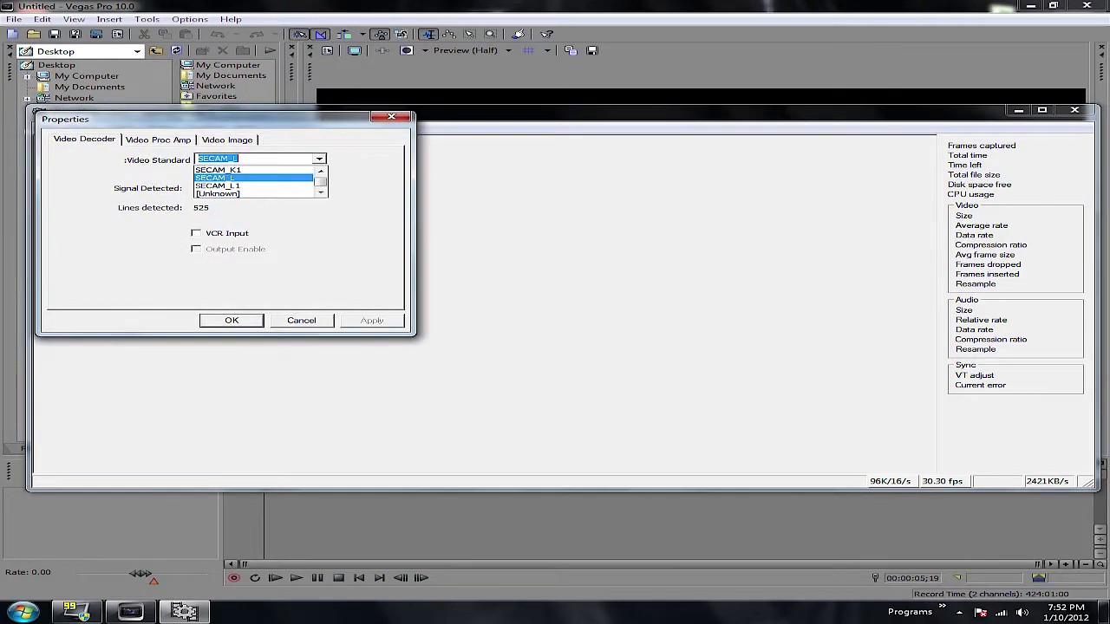
scroll(253, 181, "up", 5)
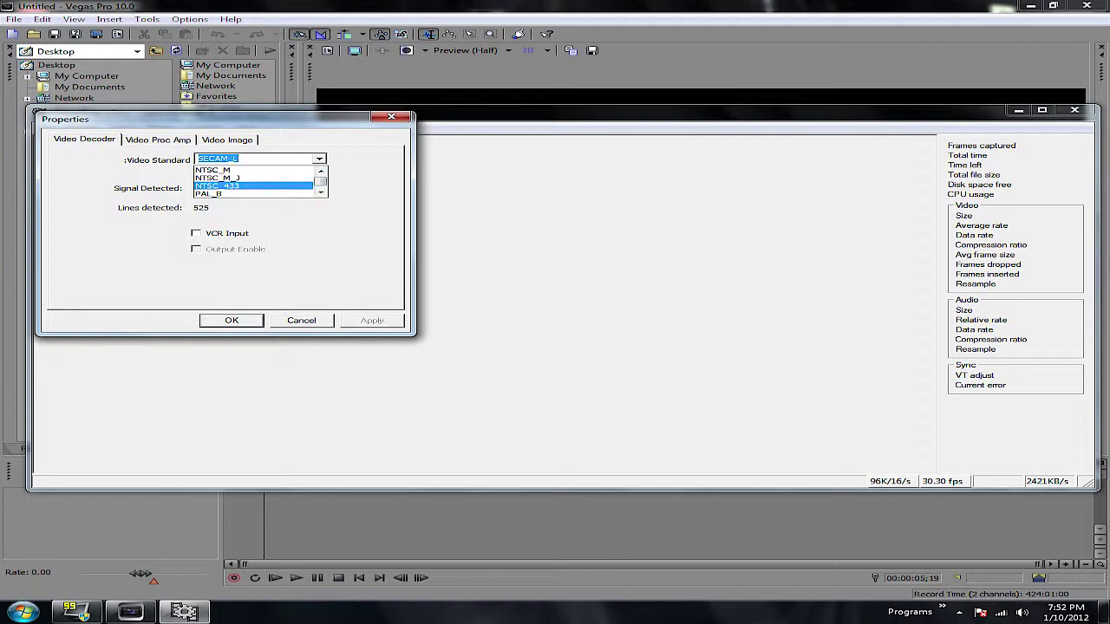
left_click(253, 185)
left_click(372, 321)
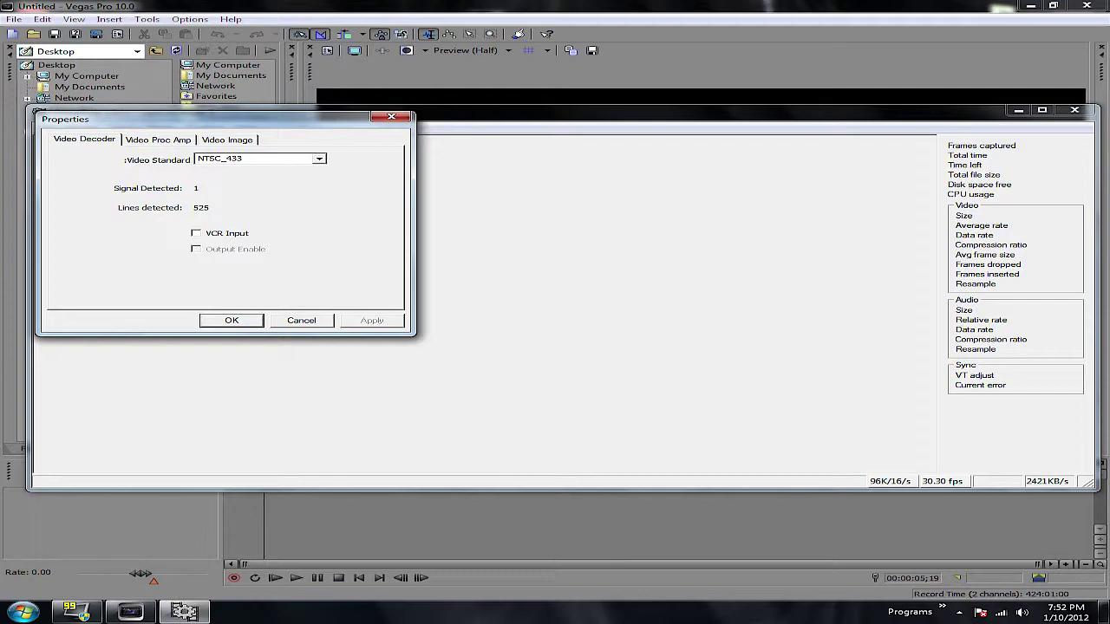
Step: Try a sharpness of 2, raise it one step again, view the video image options, and accept the capture filter properties
left_click(158, 139)
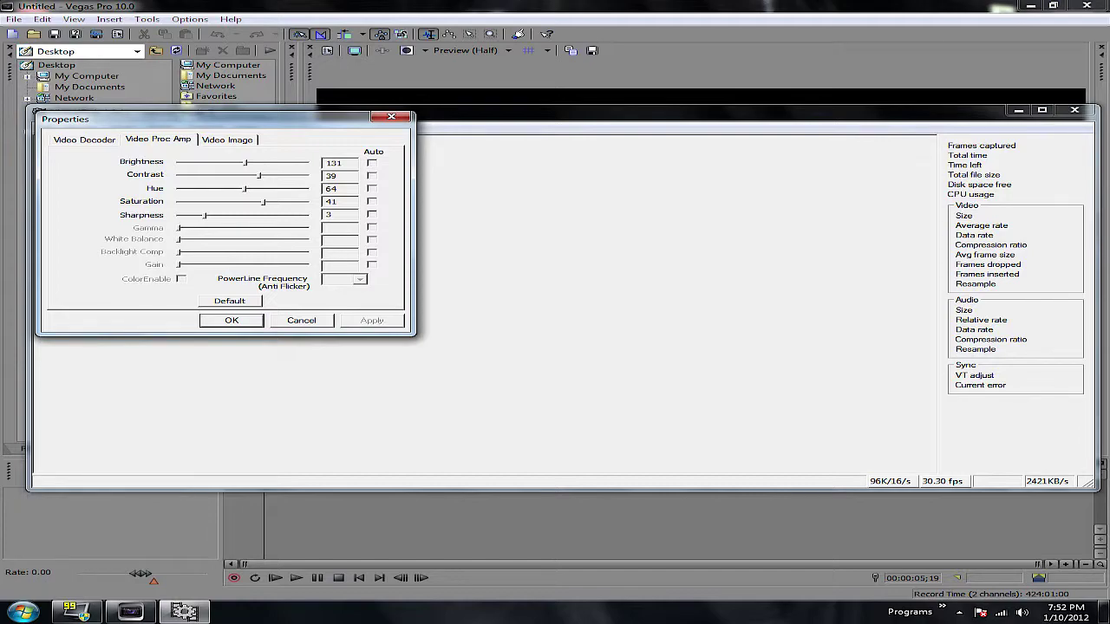
left_click_drag(205, 215, 196, 216)
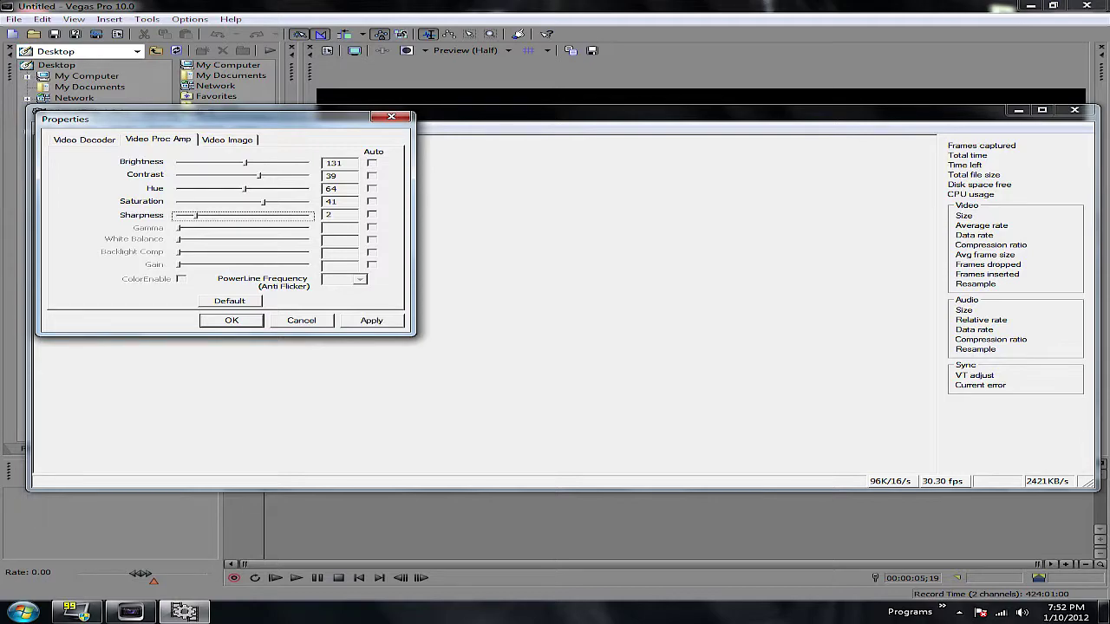
key("Right")
key("ctrl+Tab")
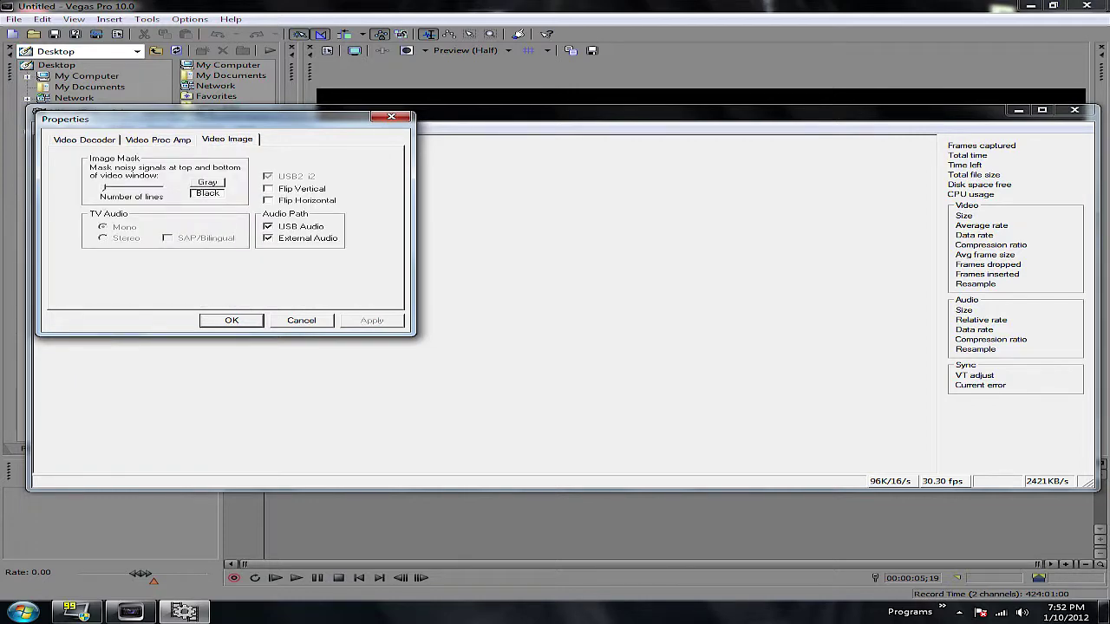
left_click(232, 321)
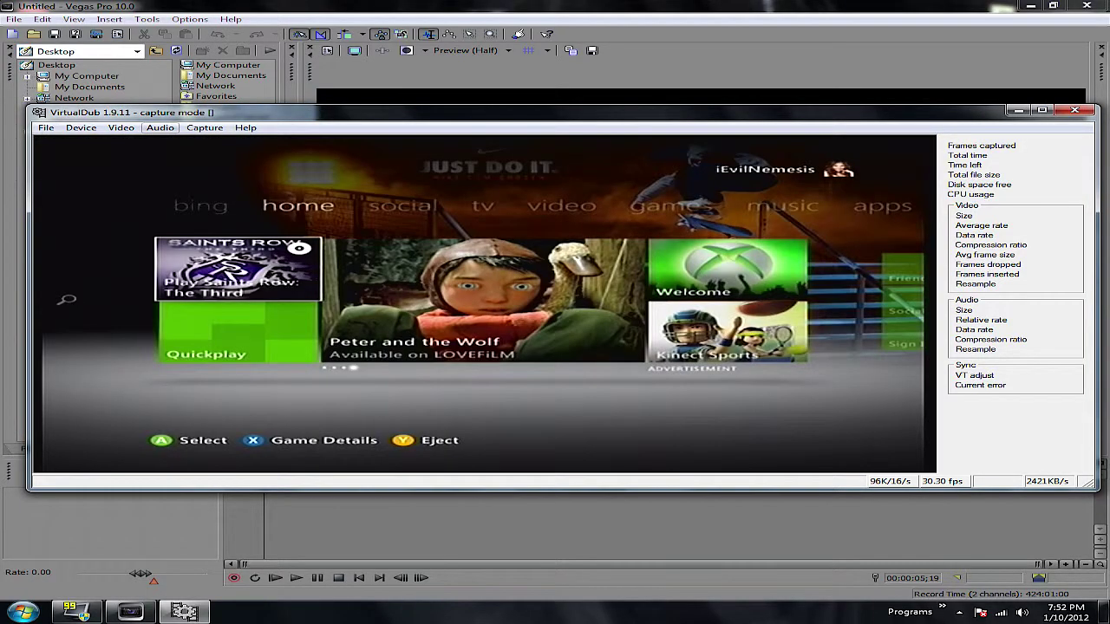
Step: Switch the audio capture device to 0 Microphone (High Definition Audio) and back to 1 Line (USB EMP Audio Device)
left_click(160, 127)
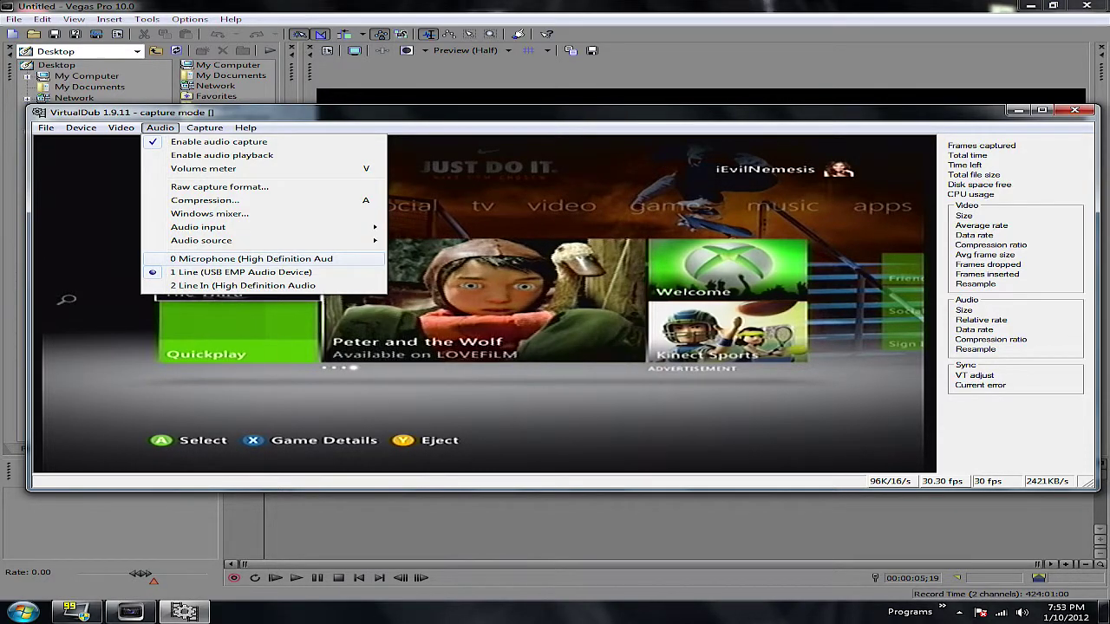
key("Return")
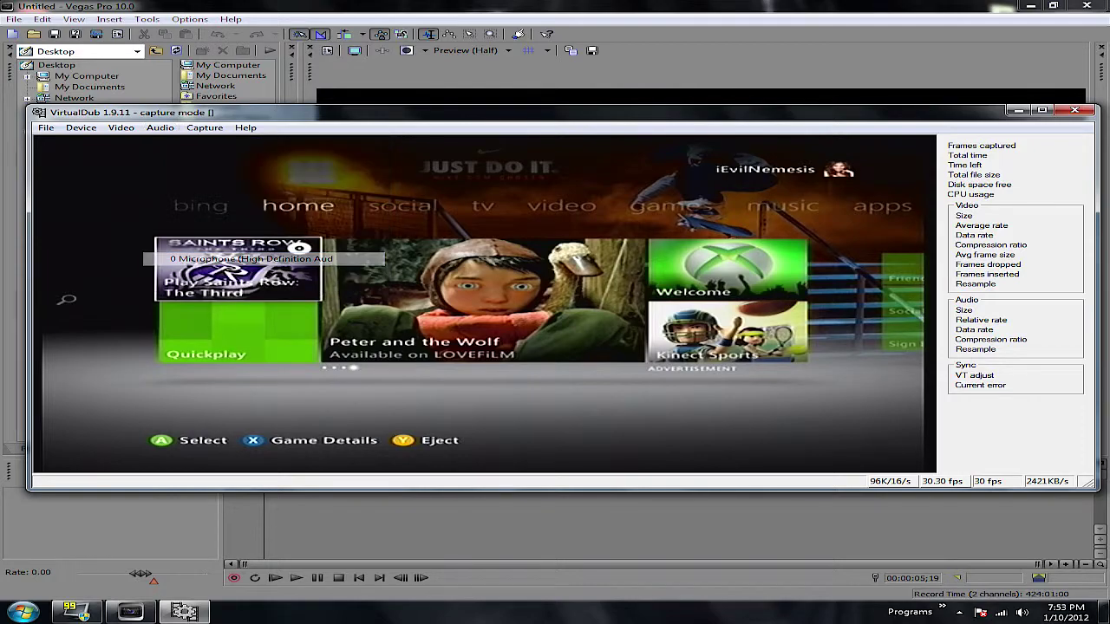
key("alt+a")
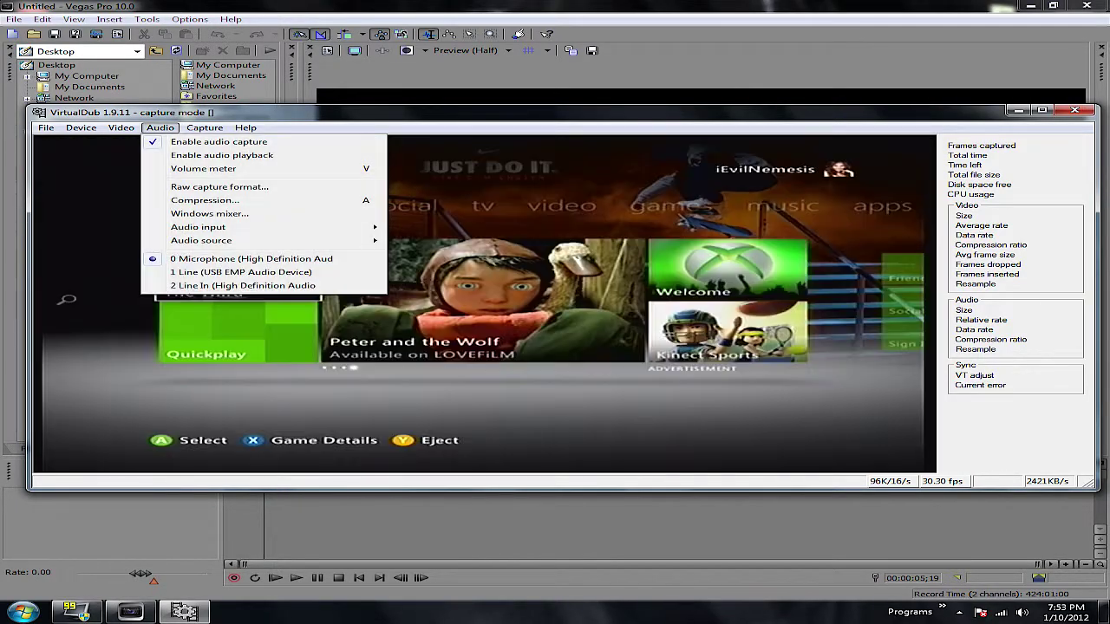
key("Return")
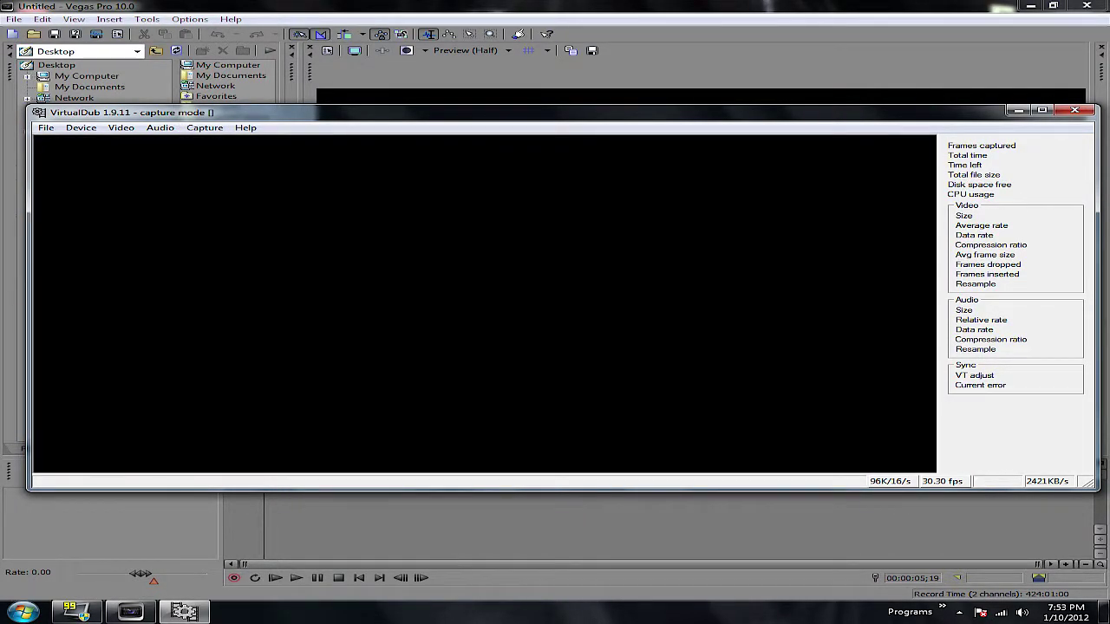
key("alt+a")
key("Up")
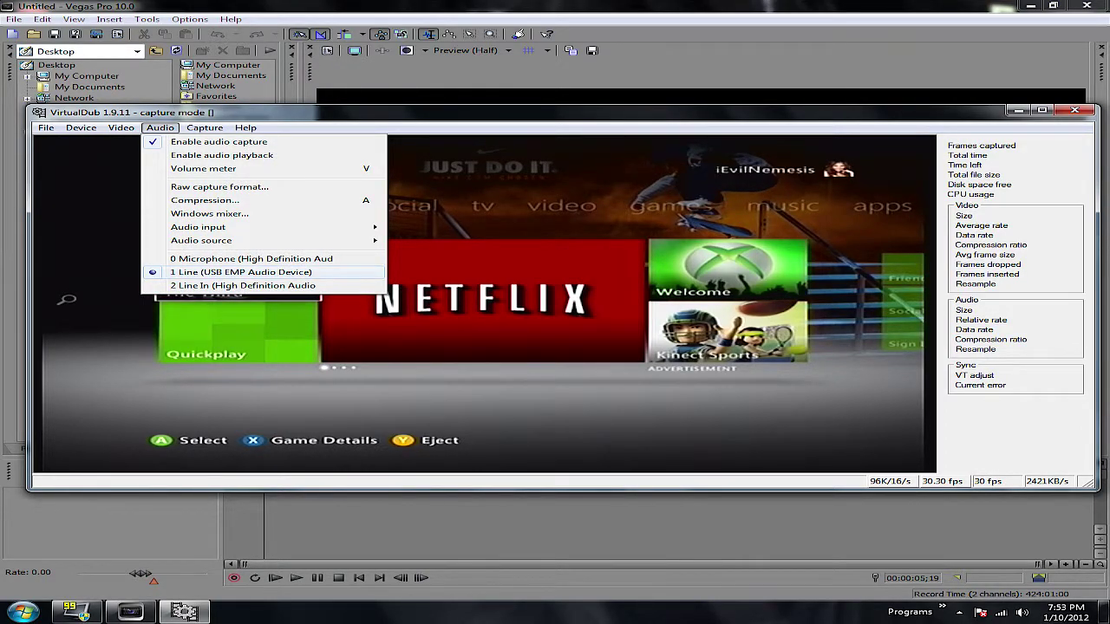
key("Down")
key("Down")
key("Down")
key("Down")
key("Down")
key("Down")
key("Down")
key("Down")
key("Down")
key("Down")
key("Down")
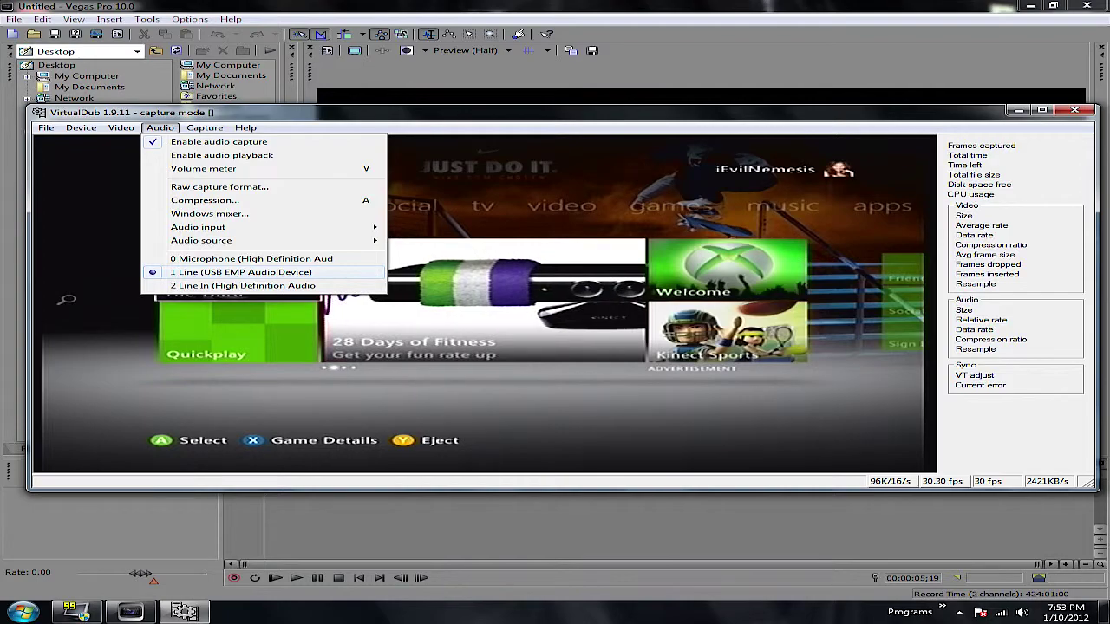
key("Right")
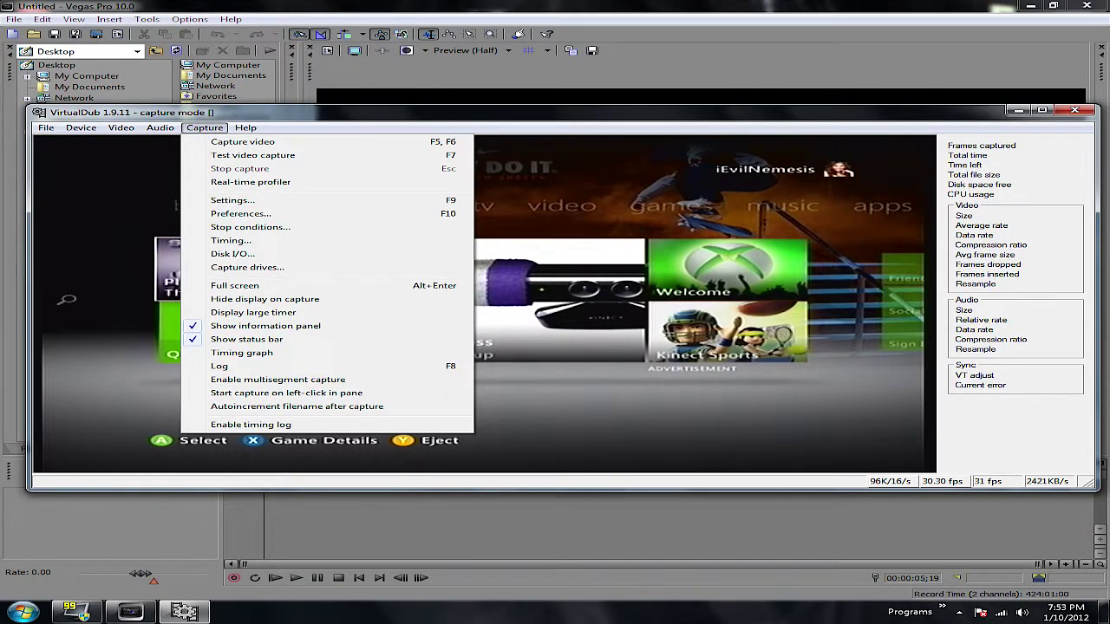
key("Left")
key("Right")
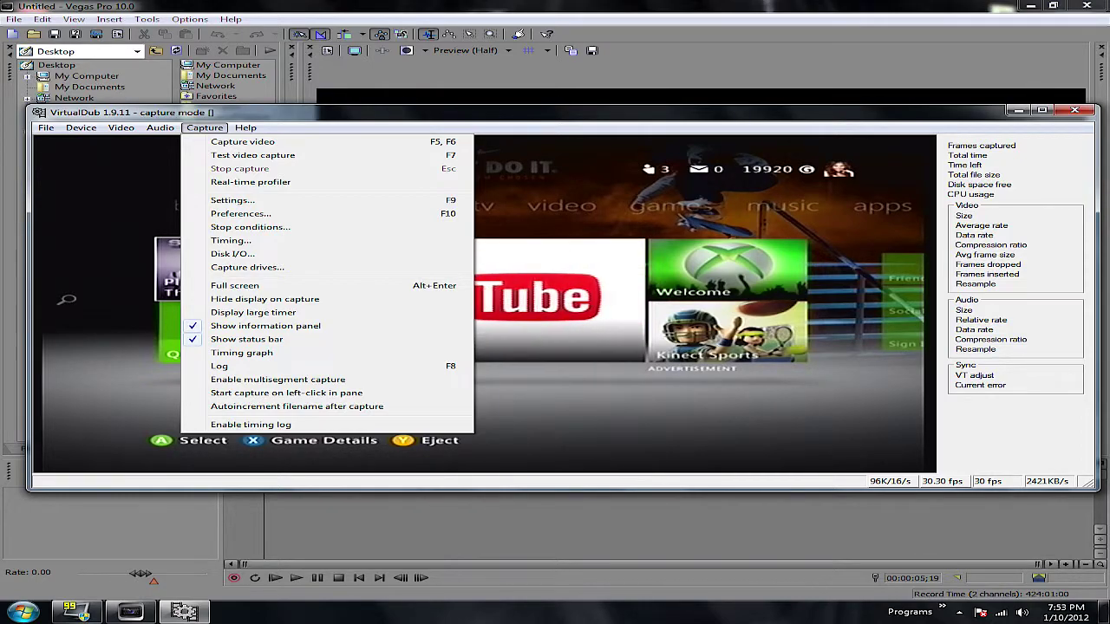
key("Down")
key("Down")
key("Down")
key("Down")
key("Down")
key("Down")
key("Down")
key("Down")
key("Down")
key("Down")
key("Down")
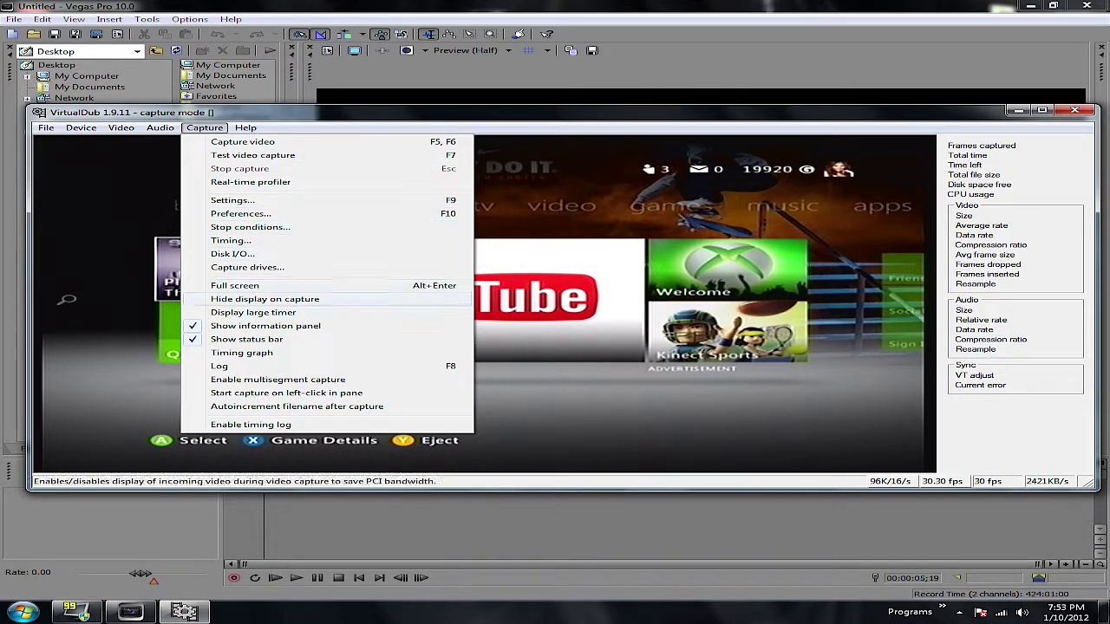
key("Left")
key("Left")
key("Right")
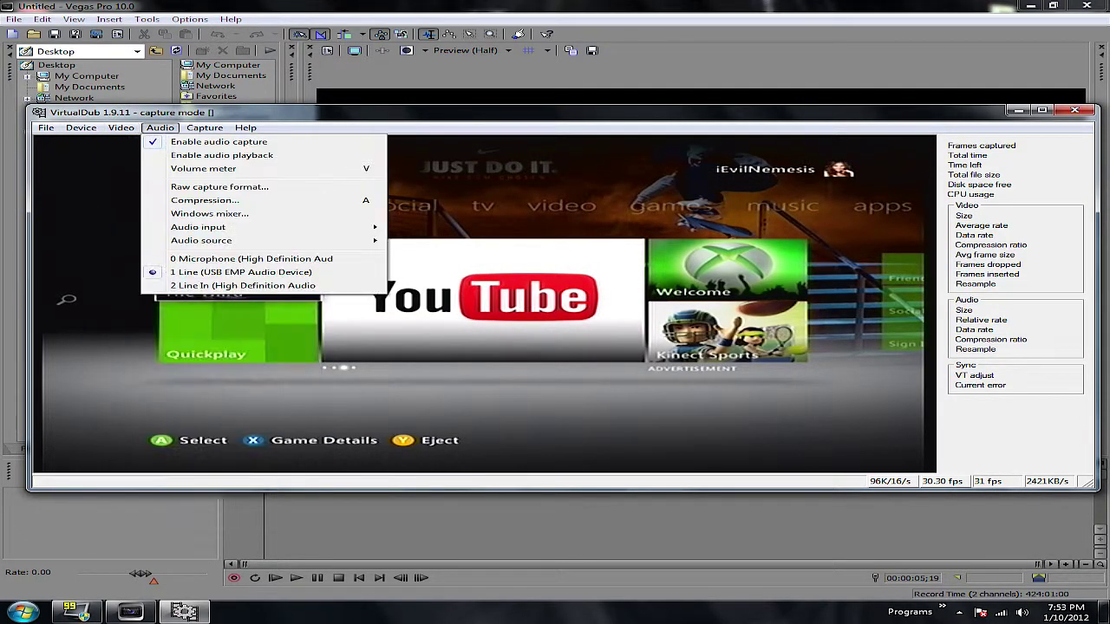
key("Left")
key("Escape")
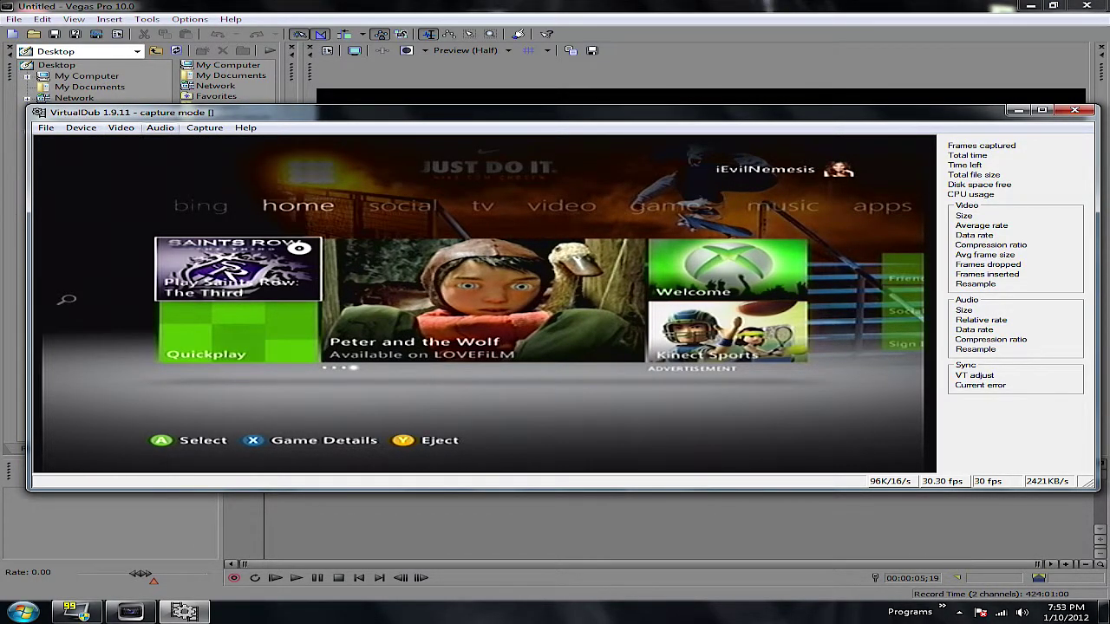
Step: Open the video compression settings and accept (No recompression: YUY2) as the codec choice
key("Down")
left_click(158, 398)
left_click(160, 128)
left_click(120, 127)
left_click(120, 128)
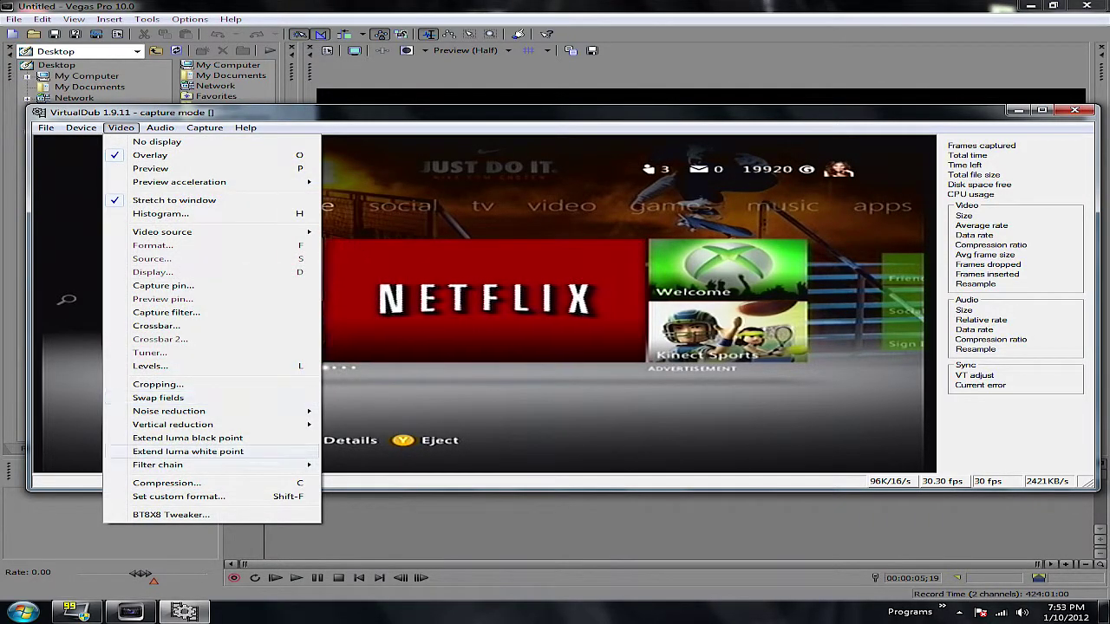
left_click(165, 483)
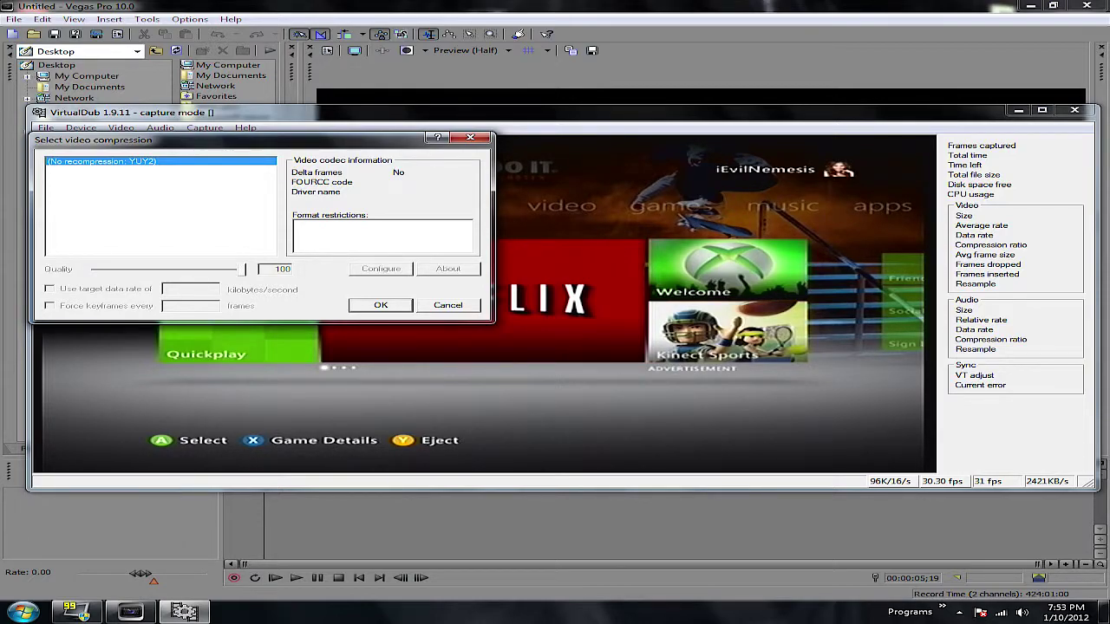
key("Return")
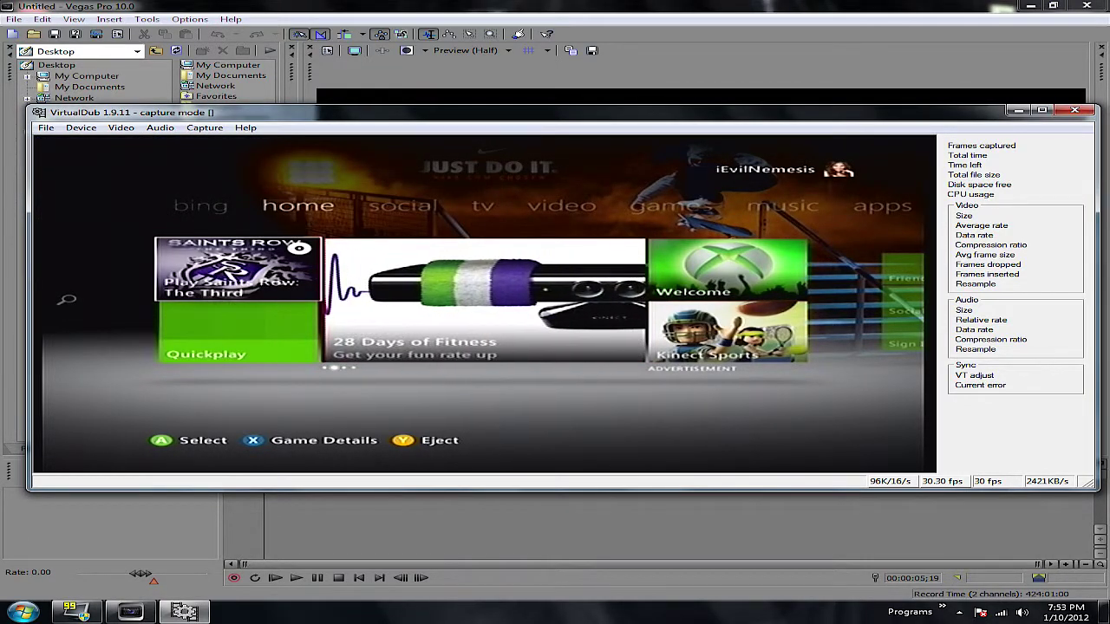
key("alt+c")
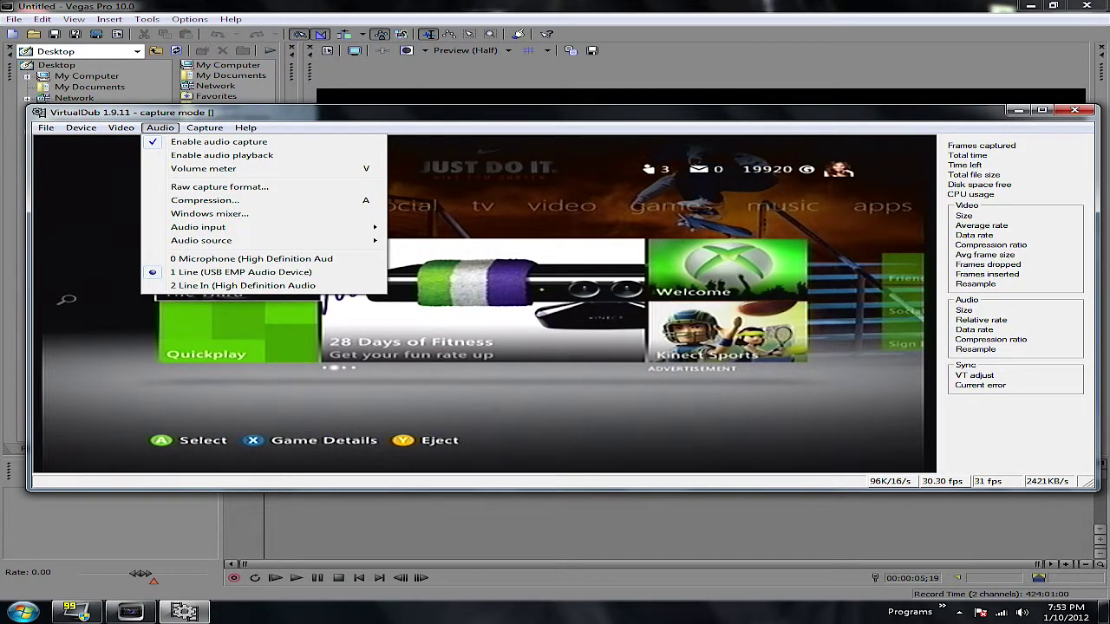
key("Right")
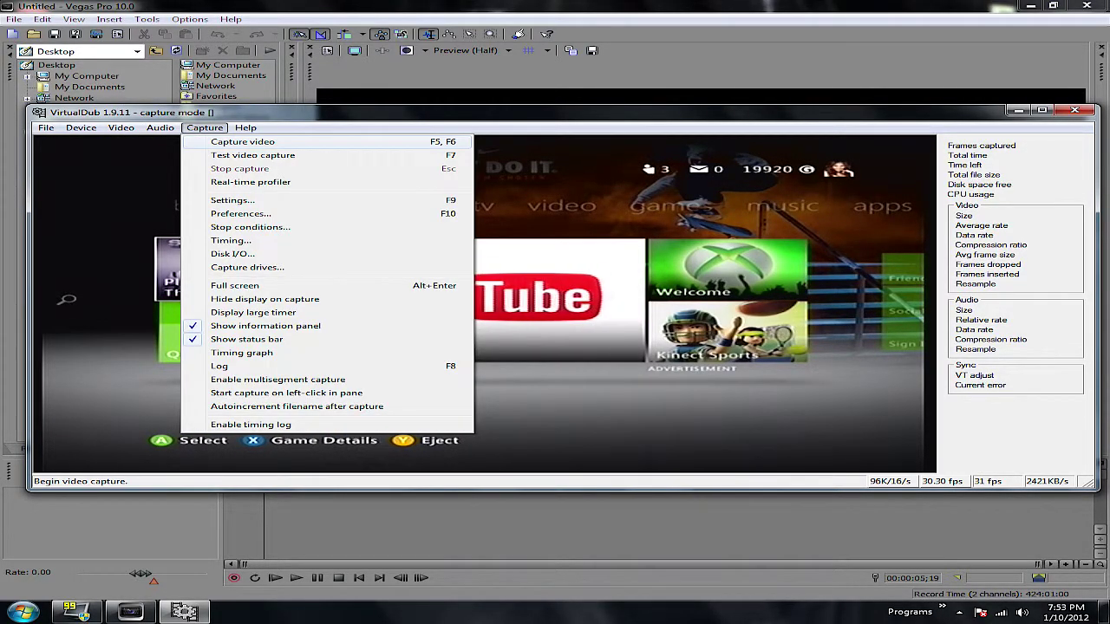
key("Escape")
Step: Switch to Vegas Pro, return the timeline cursor to the start, and add the test clip to the timeline
key("alt+Tab")
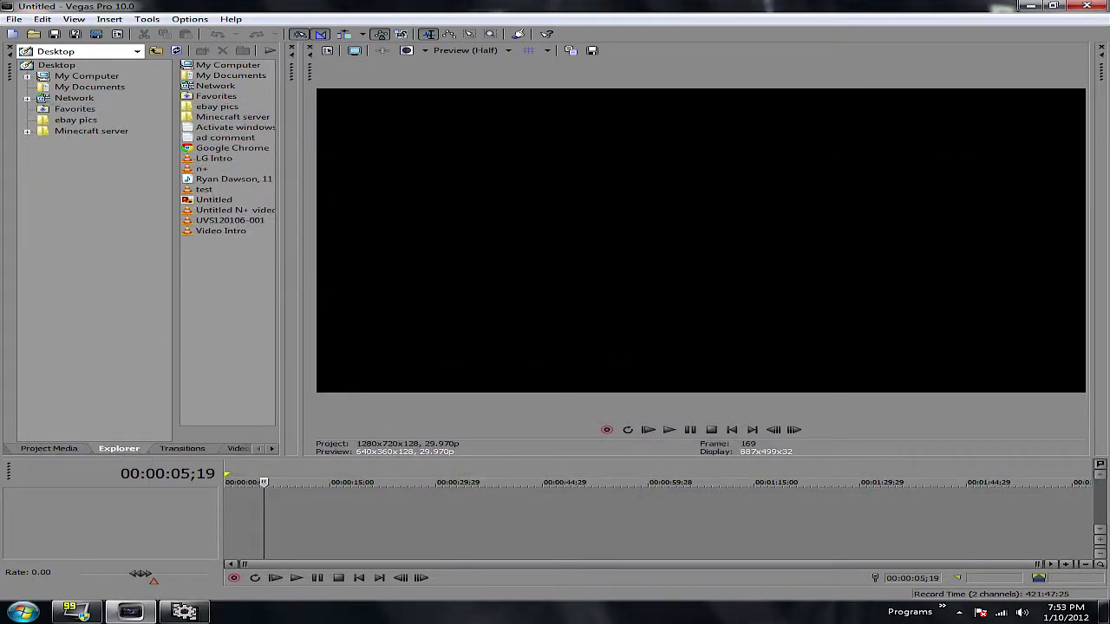
key("j")
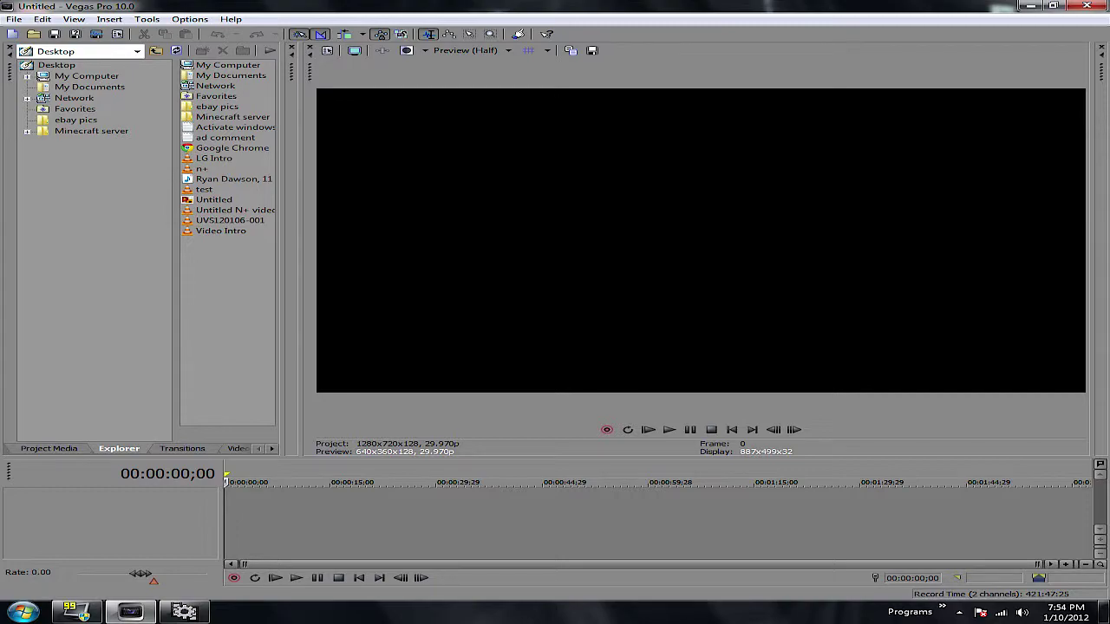
double_click(204, 189)
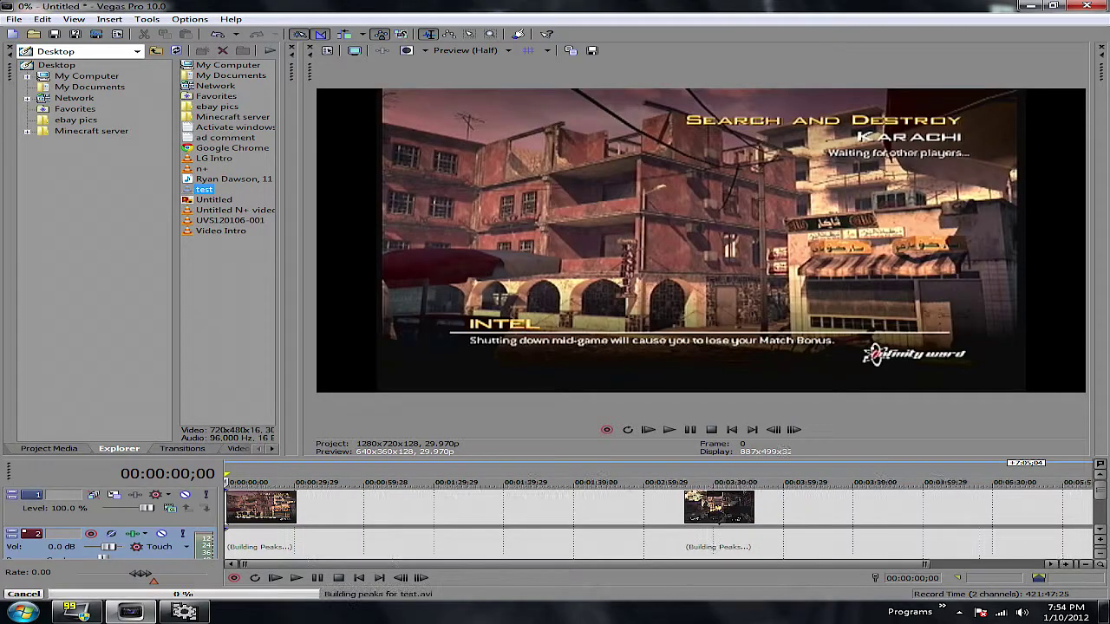
Step: Find the end of the round winning kill replay in the clip and split it at about 00:02:11
scroll(369, 512, "down", 2)
left_click(370, 512)
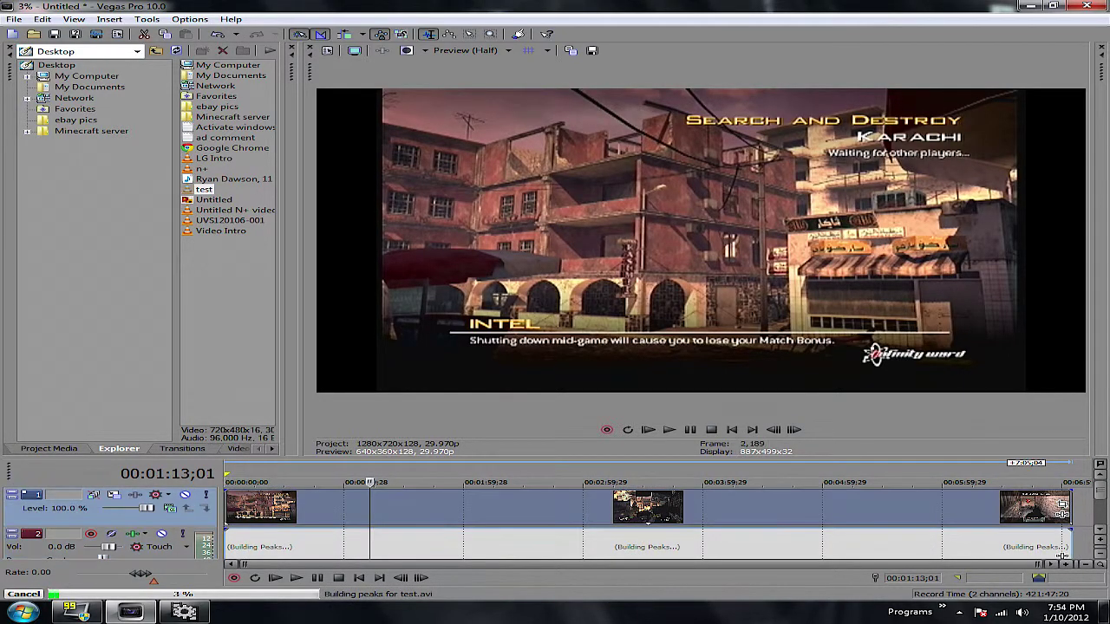
left_click(469, 511)
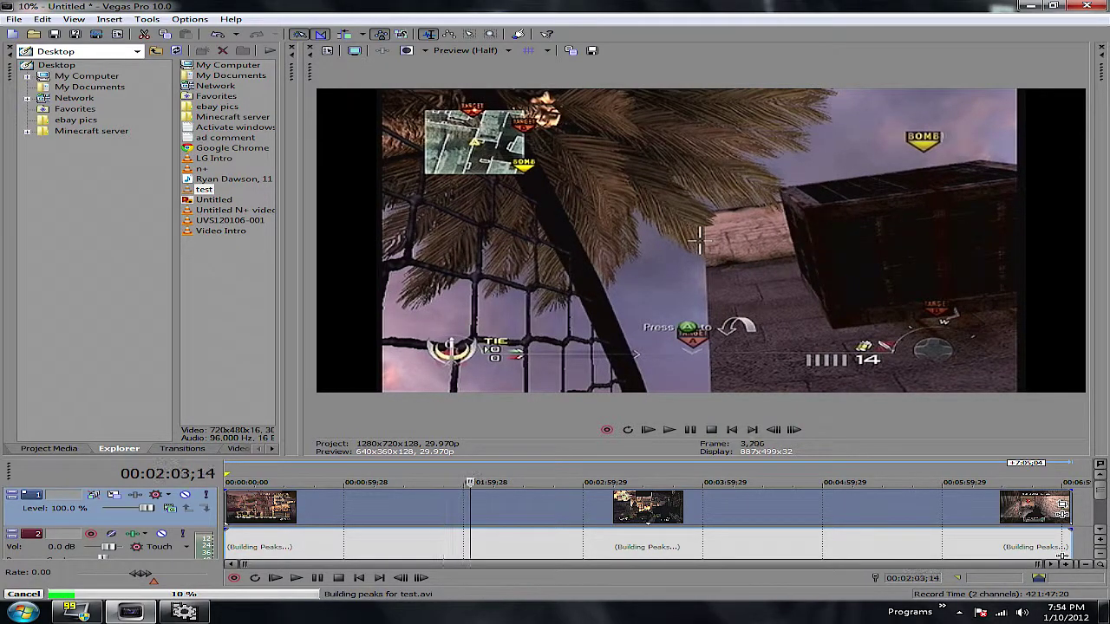
left_click(500, 512)
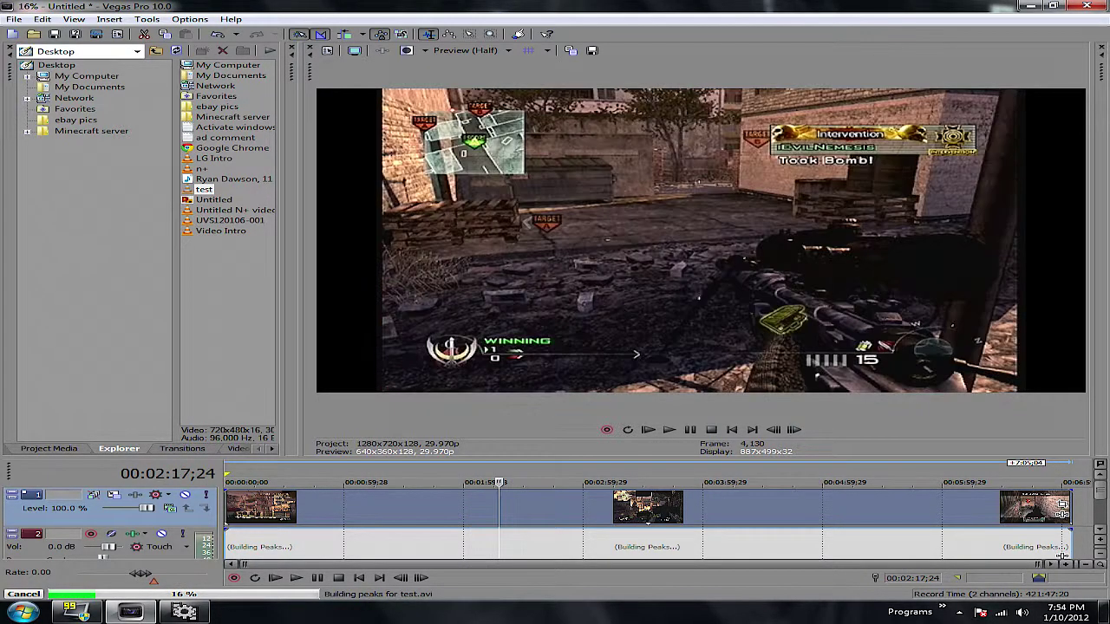
left_click(473, 512)
key("space")
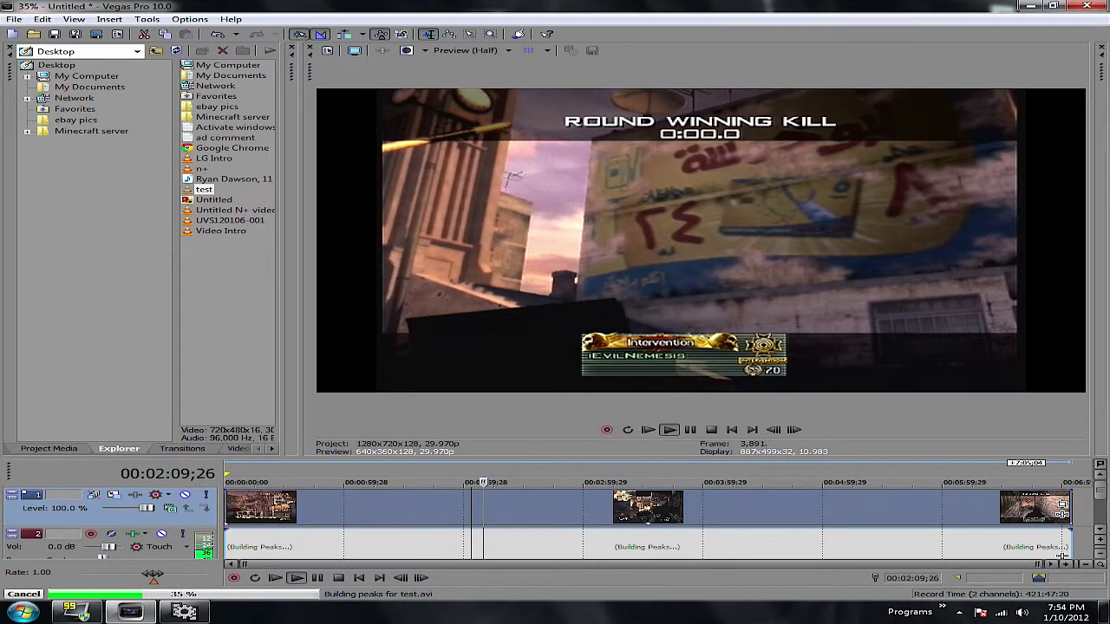
key("Return")
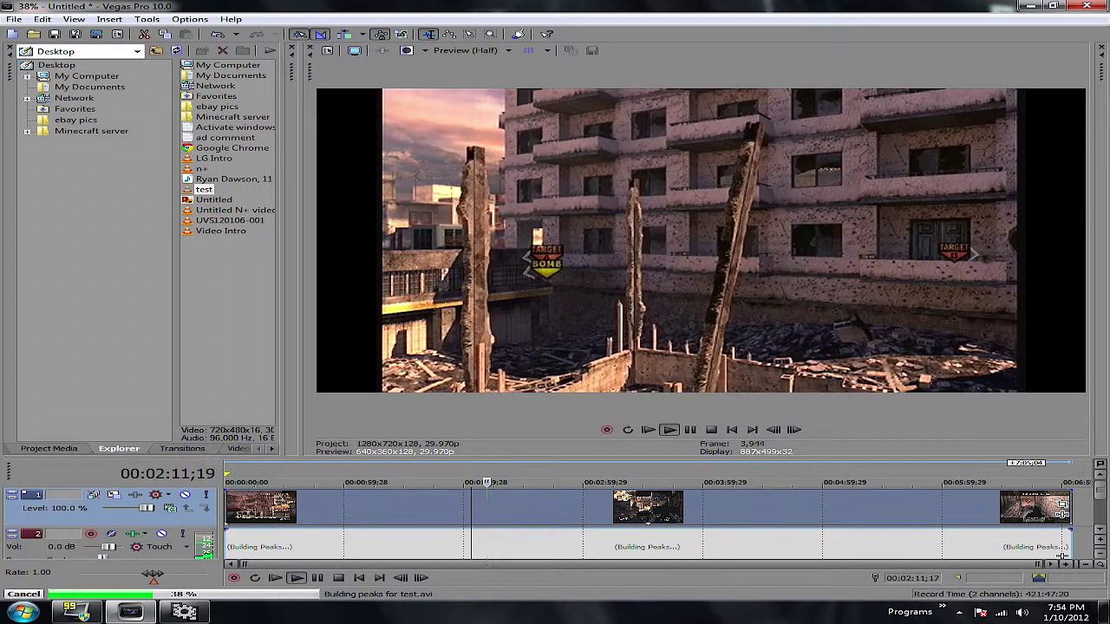
key("s")
Step: Step back to the start of the Round Win moment and split the first clip segment at 00:01:59;01
key("Left")
key("Left")
key("Left")
key("Left")
key("Left")
key("Left")
key("Left")
key("Left")
key("Left")
key("Left")
key("Left")
key("Left")
key("Left")
key("Left")
key("Left")
key("Left")
key("Left")
key("Left")
key("Left")
key("Left")
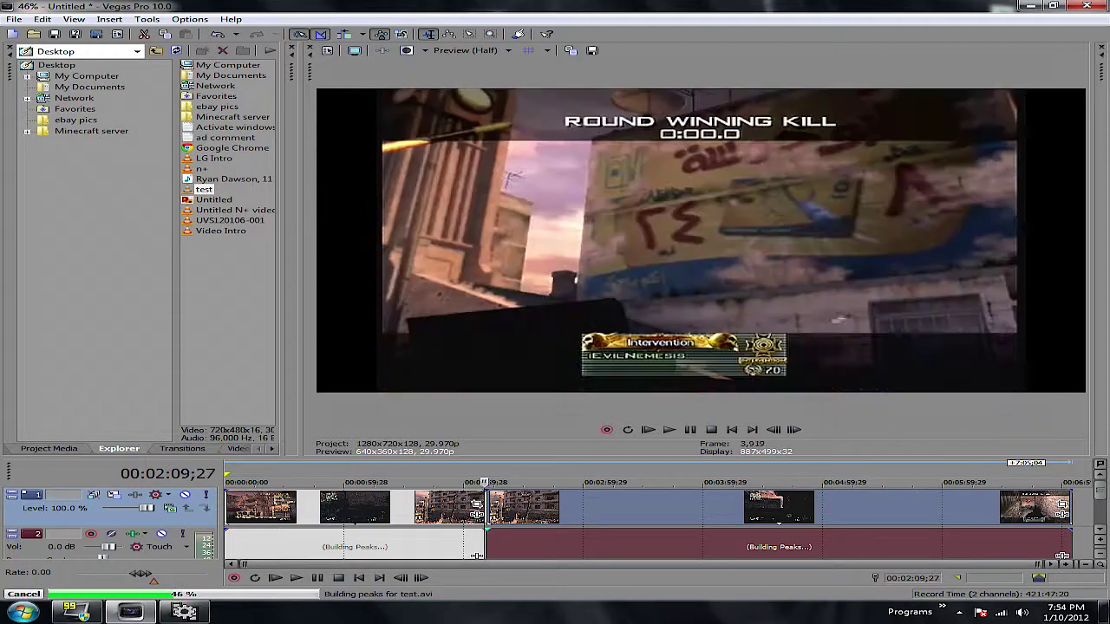
key("Left")
key("Left")
key("Left")
key("Left")
key("Left")
key("Left")
key("Left")
key("Left")
key("Left")
key("Left")
key("Left")
key("Left")
key("Left")
key("Left")
key("Left")
key("Left")
key("Left")
key("Left")
key("Left")
key("Left")
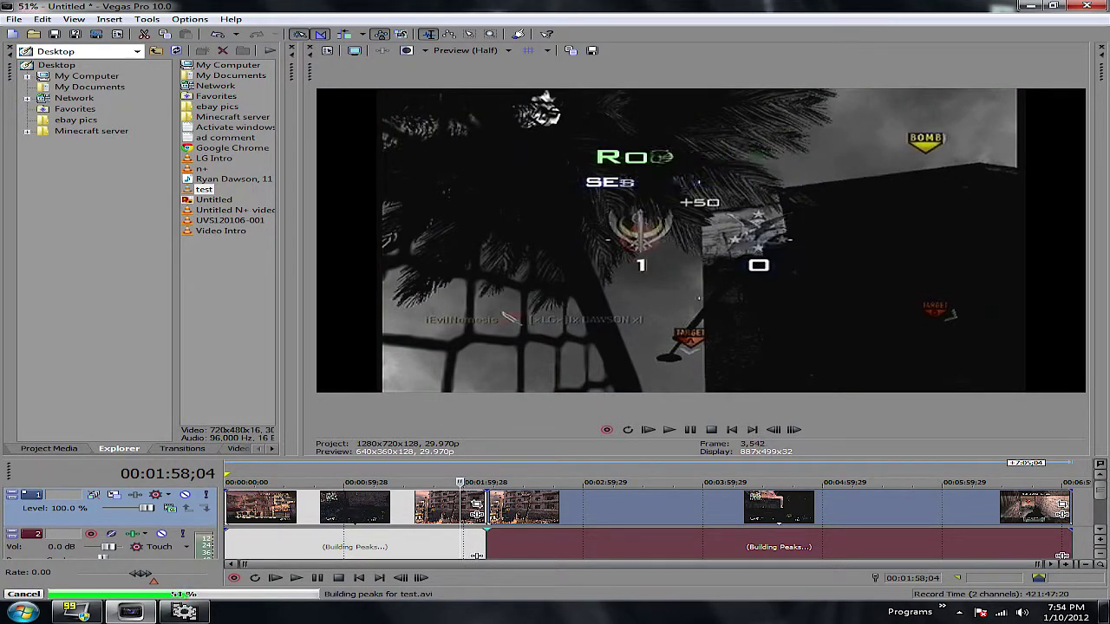
left_click(461, 545)
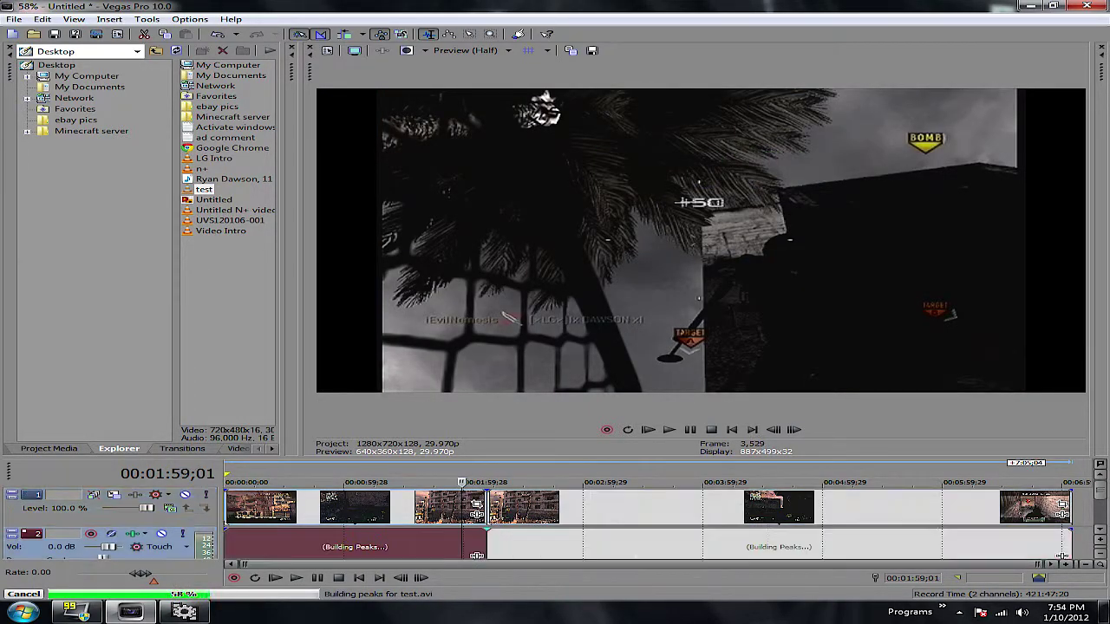
key("s")
Step: Delete the segments before and after the short middle piece and move that piece to the start of the timeline
left_click(433, 509)
key("Delete")
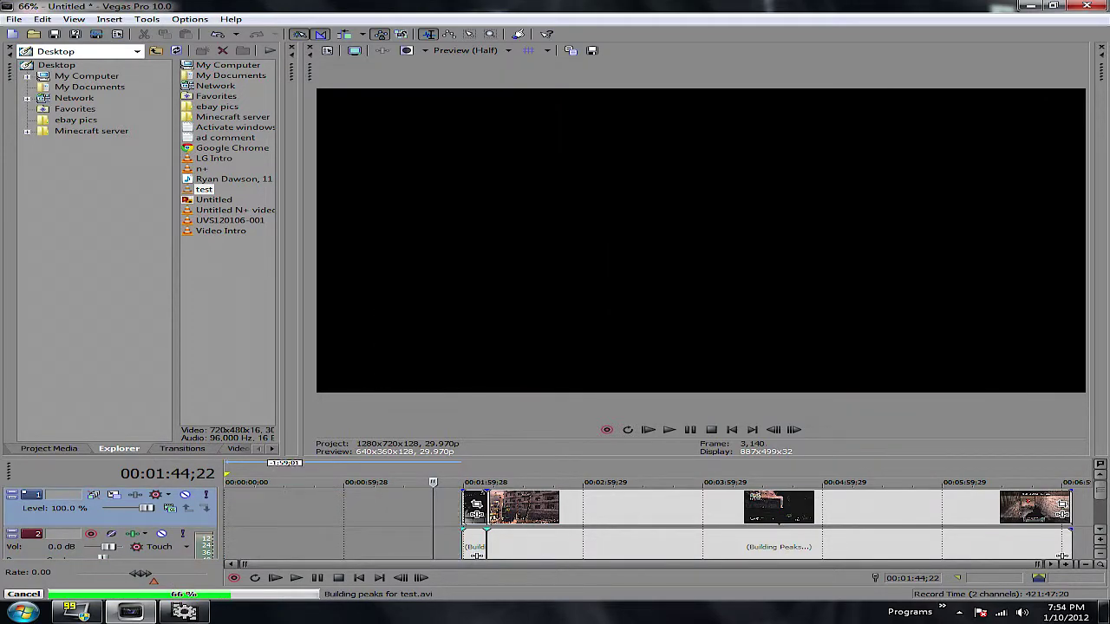
left_click(552, 508)
key("Delete")
left_click_drag(473, 536, 236, 536)
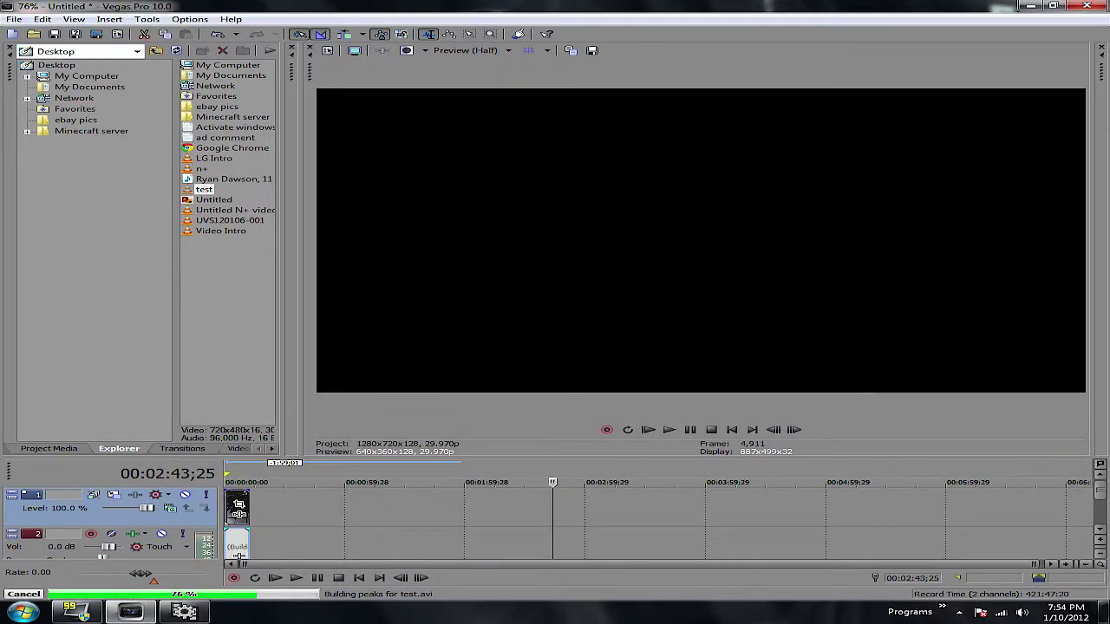
Step: Turn off Maintain aspect ratio and select Disable resample in the trimmed video event's properties
scroll(235, 536, "up", 4)
scroll(659, 520, "left", 10)
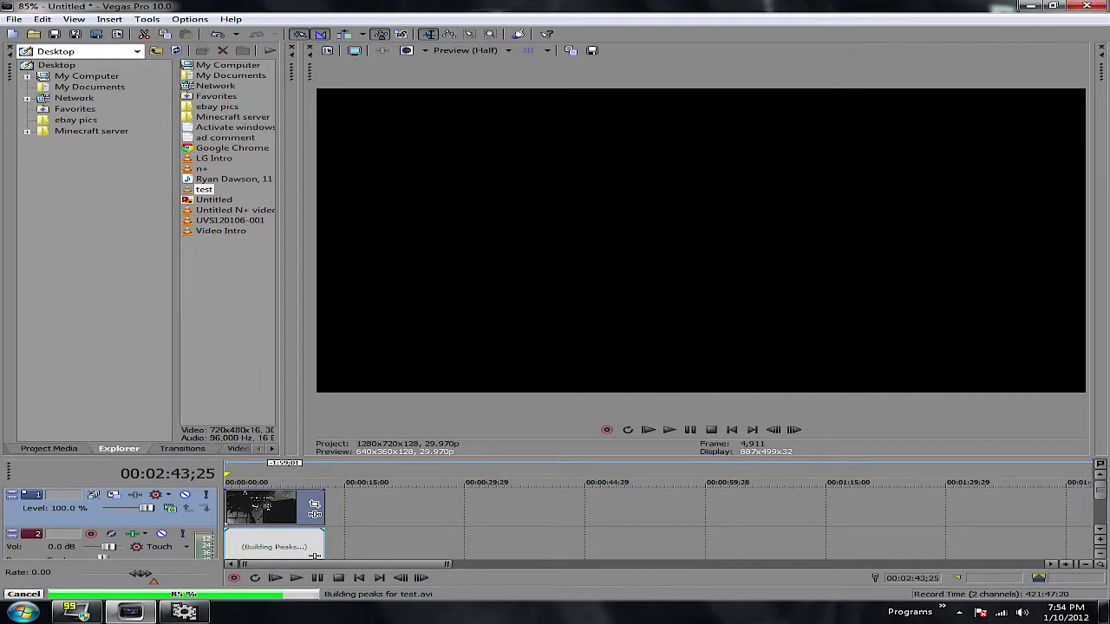
key("Up")
scroll(598, 525, "up", 1)
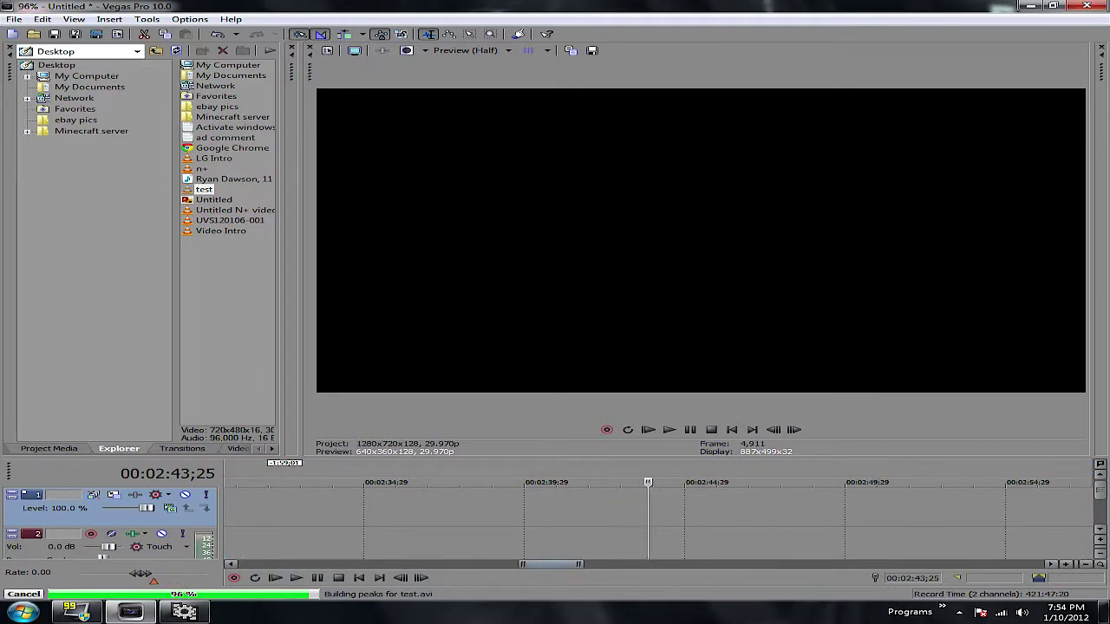
left_click_drag(555, 565, 267, 565)
left_click(321, 508)
left_click(242, 508)
right_click(261, 510)
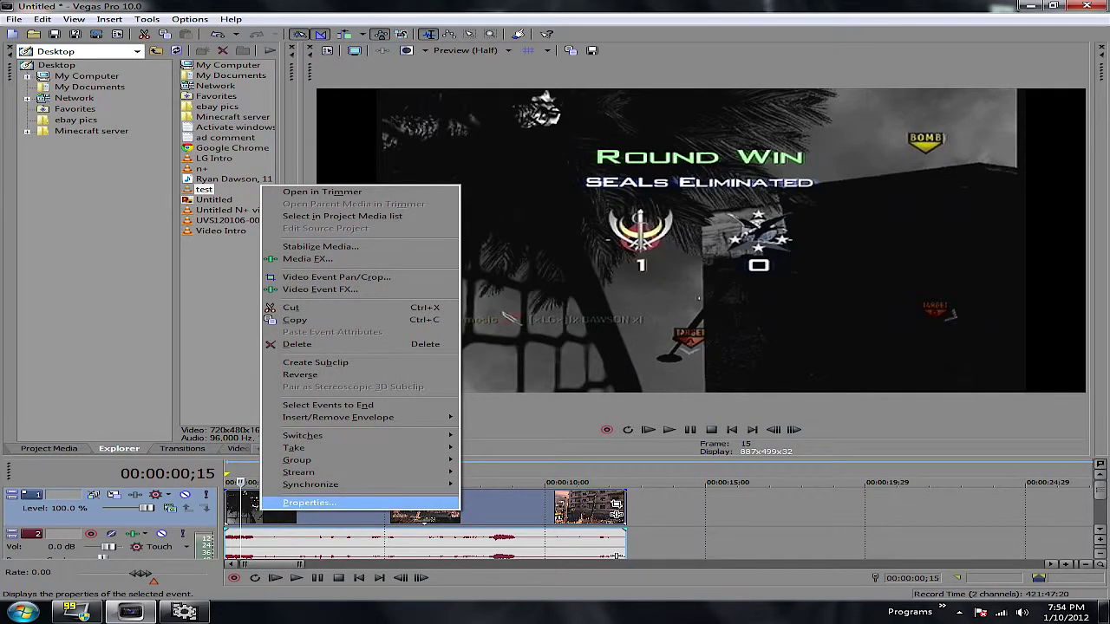
left_click(309, 503)
left_click(422, 192)
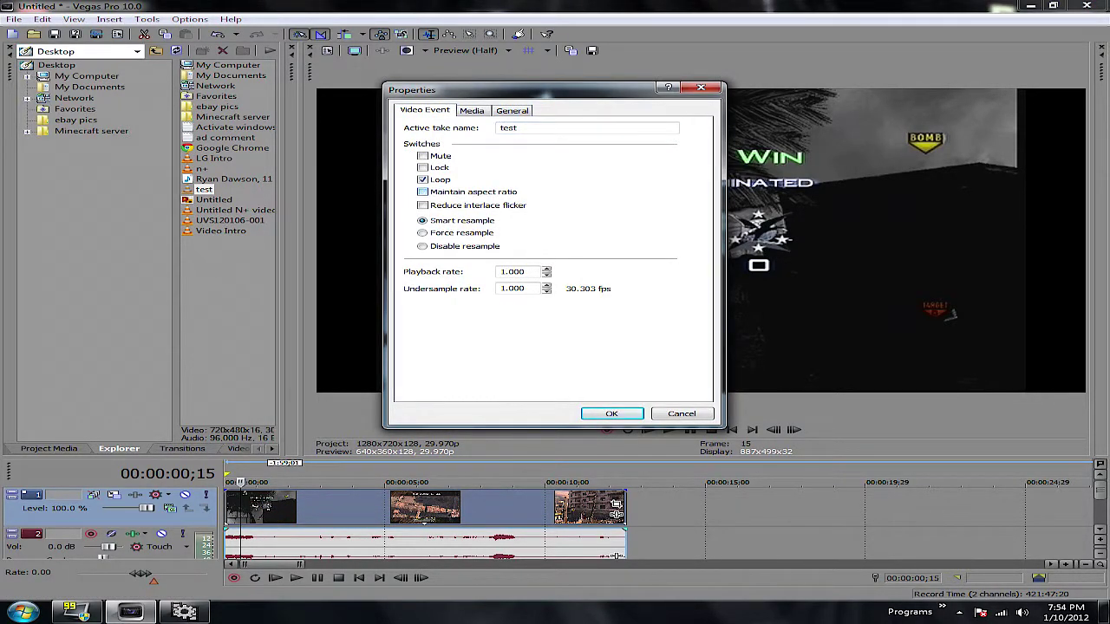
left_click(422, 247)
left_click(612, 413)
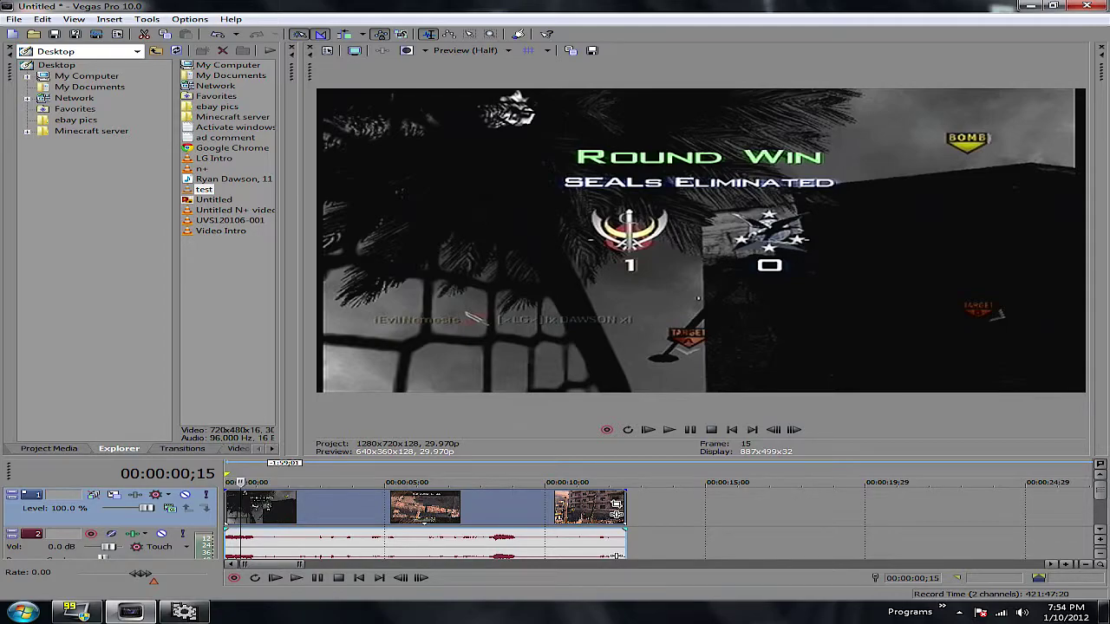
Step: Crop both side edges of the video event to a width of about 701.6 to remove the black borders
left_click(616, 504)
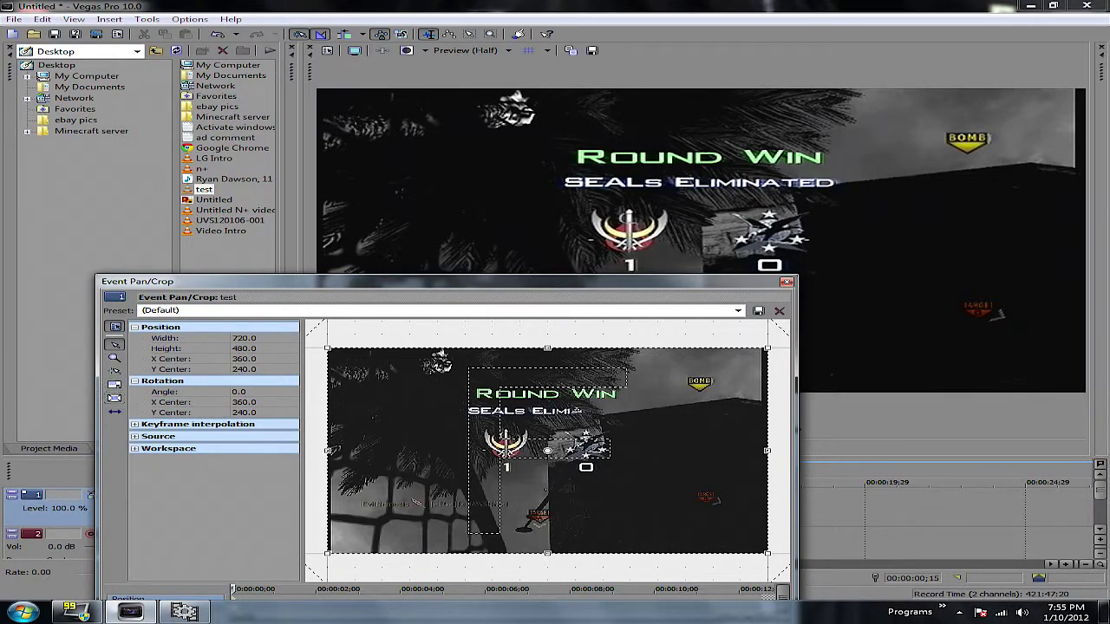
left_click_drag(328, 450, 333, 450)
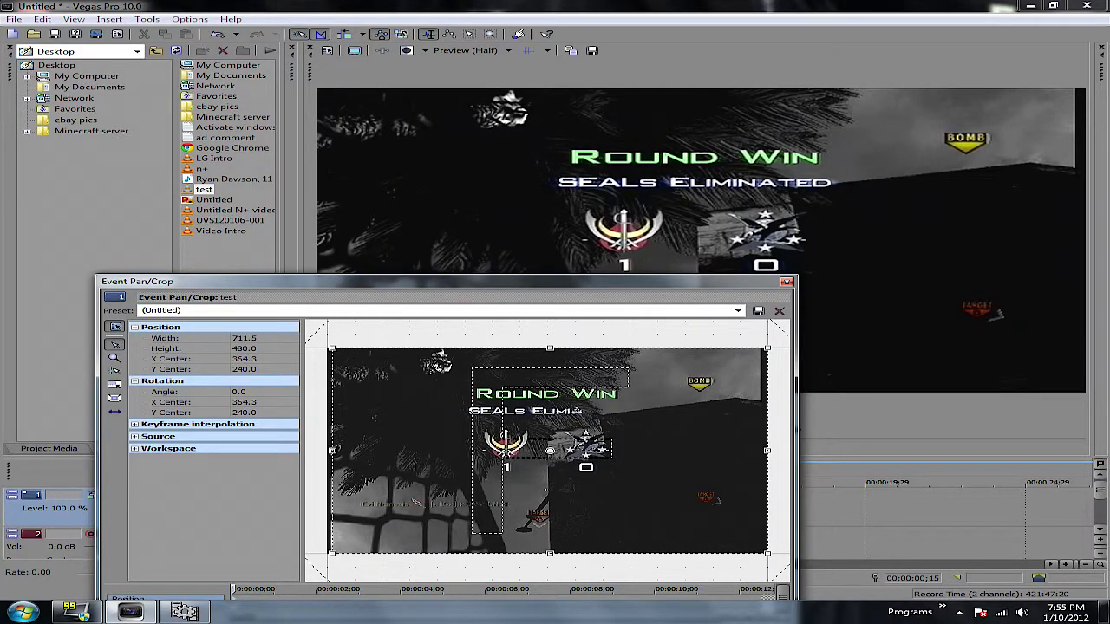
left_click_drag(766, 450, 761, 450)
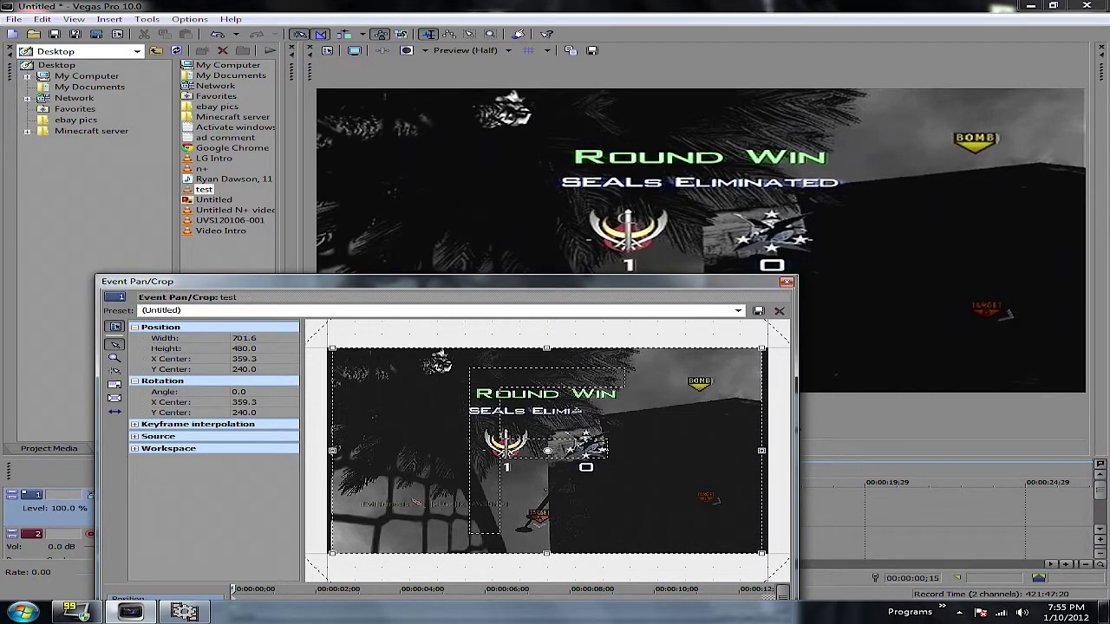
left_click(787, 282)
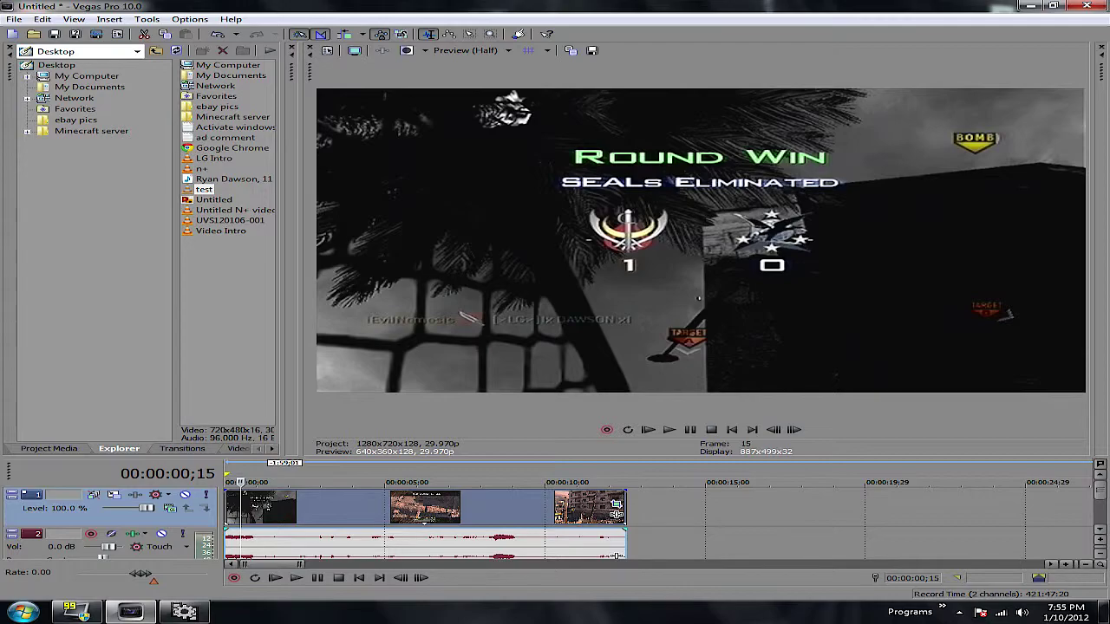
Step: Apply the Sharpen effect with the Reset to None preset to the video event and set its amount to 0.005
key("alt+8")
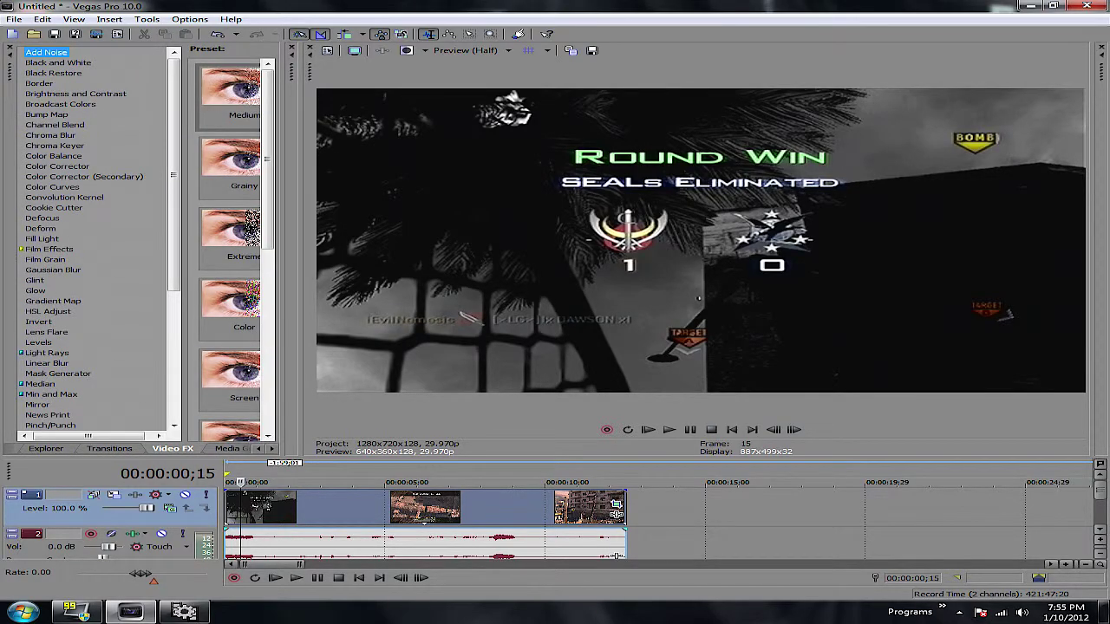
left_click_drag(174, 175, 173, 256)
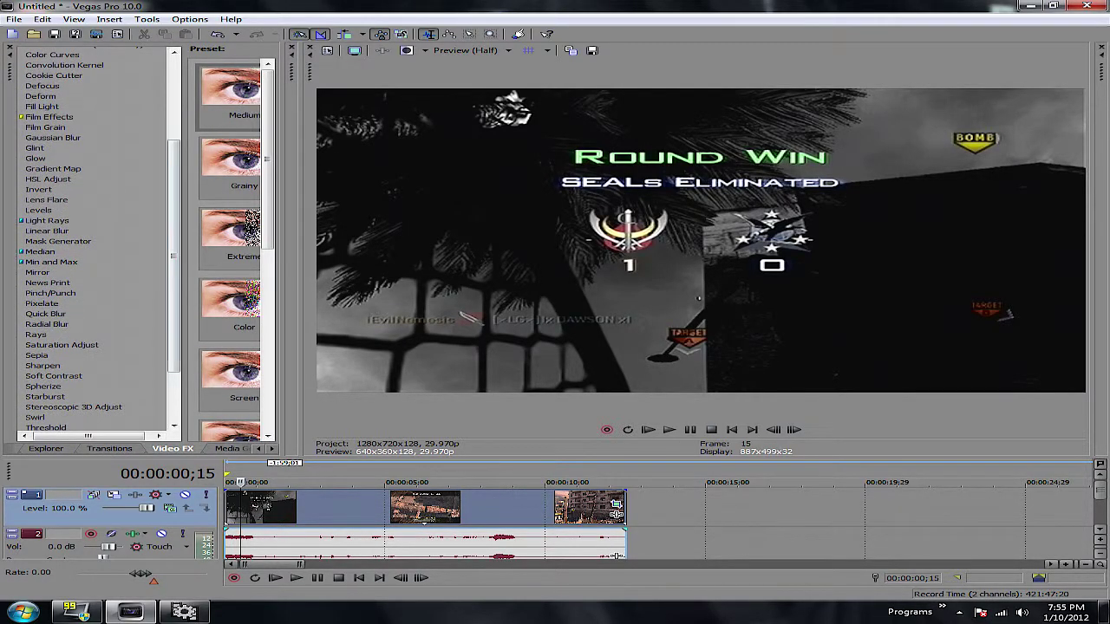
left_click(42, 366)
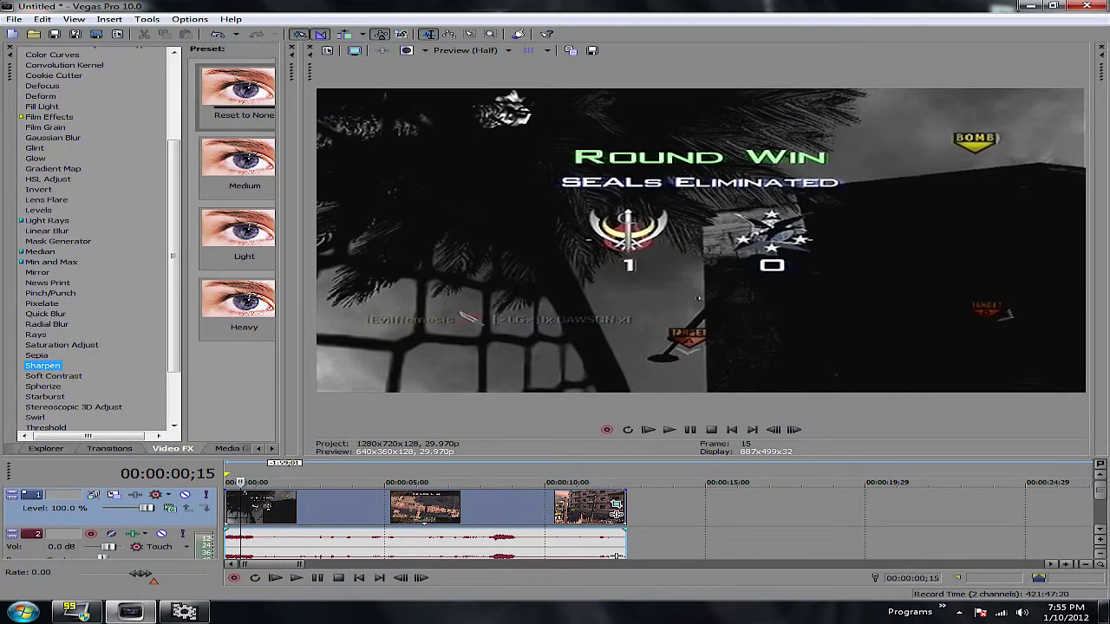
left_click_drag(239, 91, 260, 507)
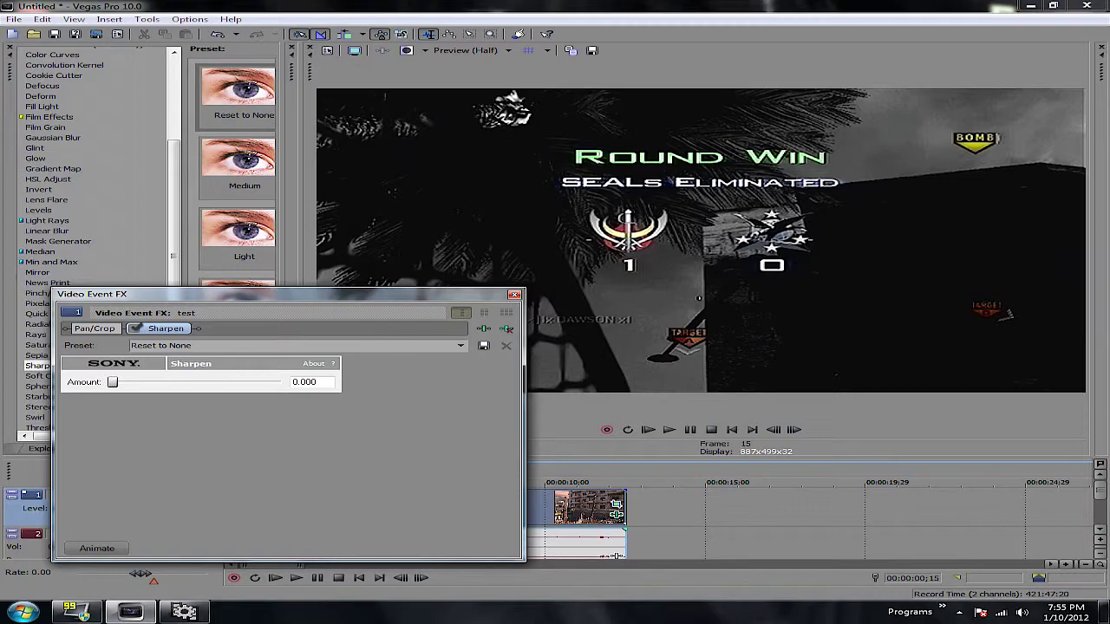
left_click_drag(173, 294, 105, 347)
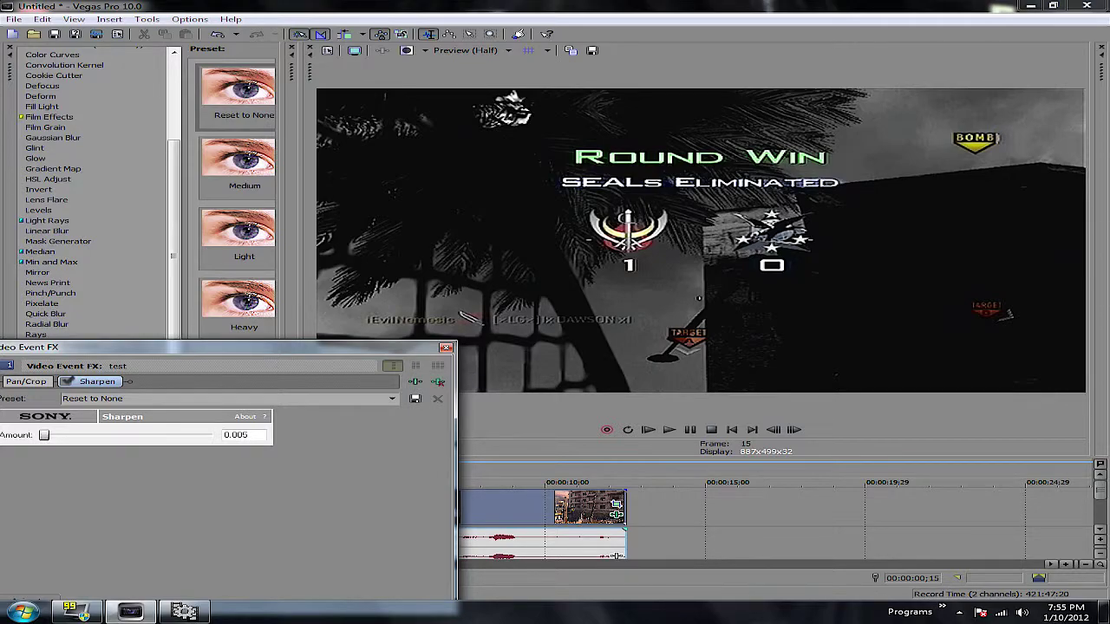
left_click(446, 348)
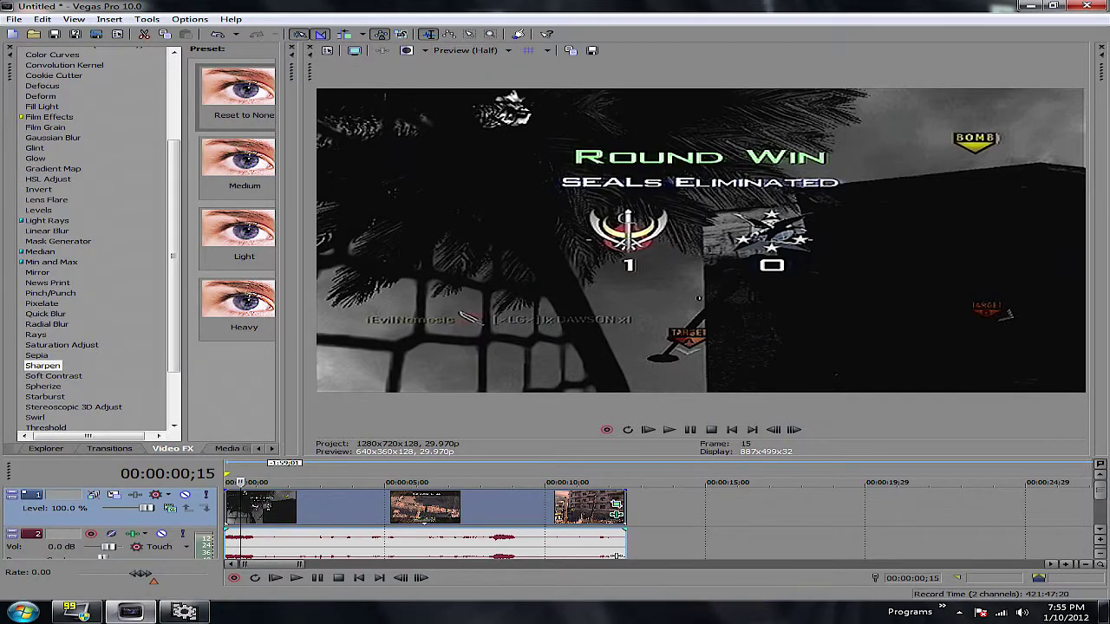
Step: Switch to VirtualDub and view the available video source options
left_click(184, 612)
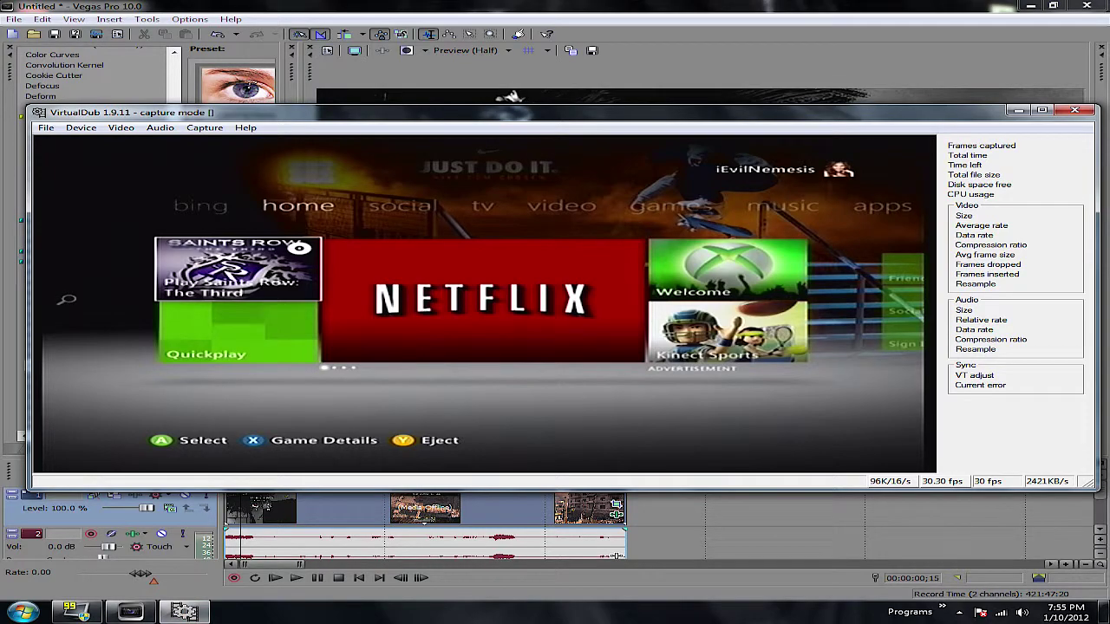
left_click(120, 128)
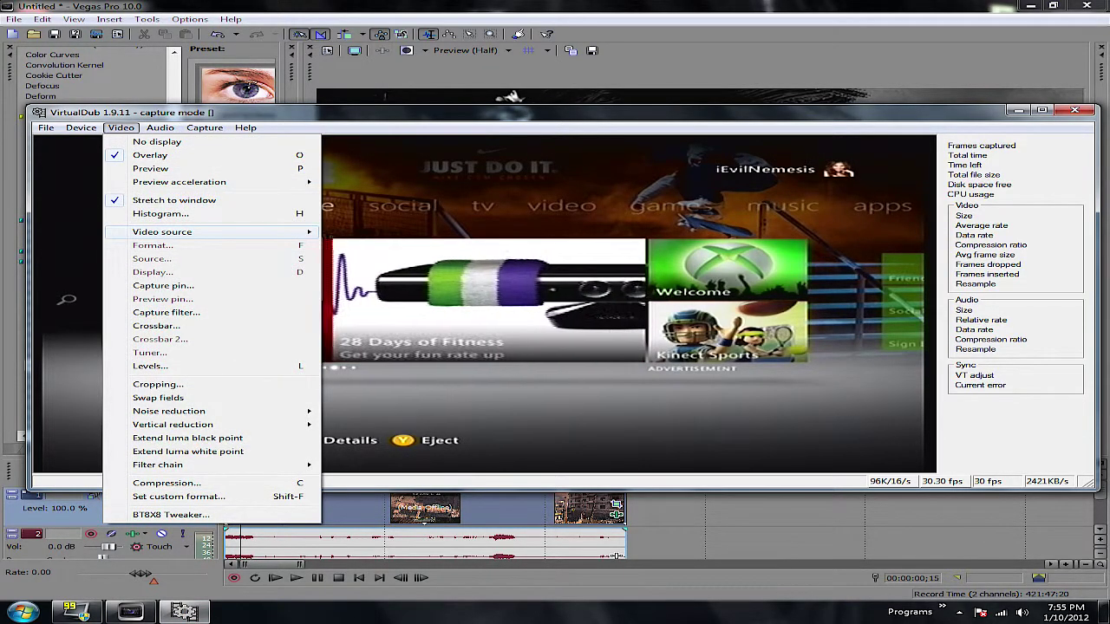
mouse_move(165, 231)
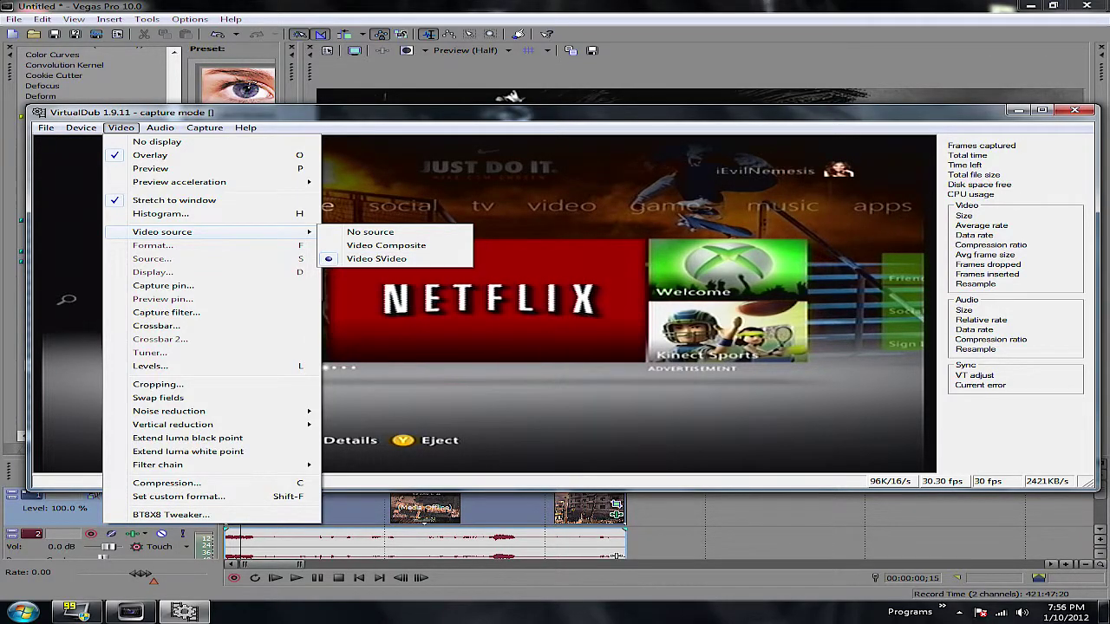
Step: Switch to Vegas Pro and set the project's field order to None (progressive scan), output rotation to 0° (original) and frame rate to 29.970 (NTSC)
left_click(1018, 110)
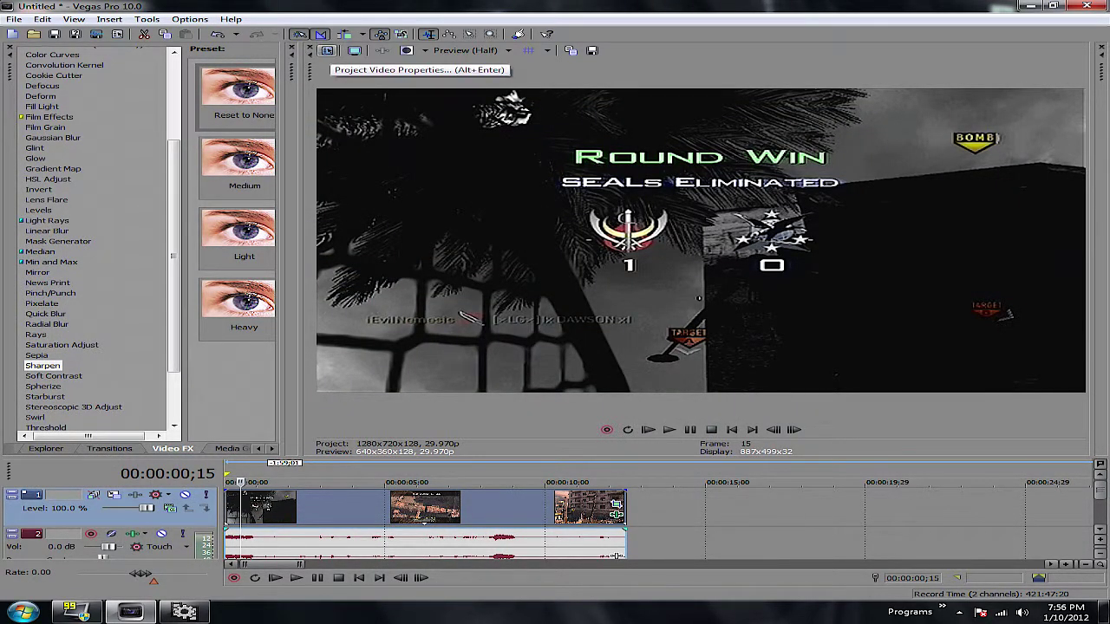
left_click(327, 50)
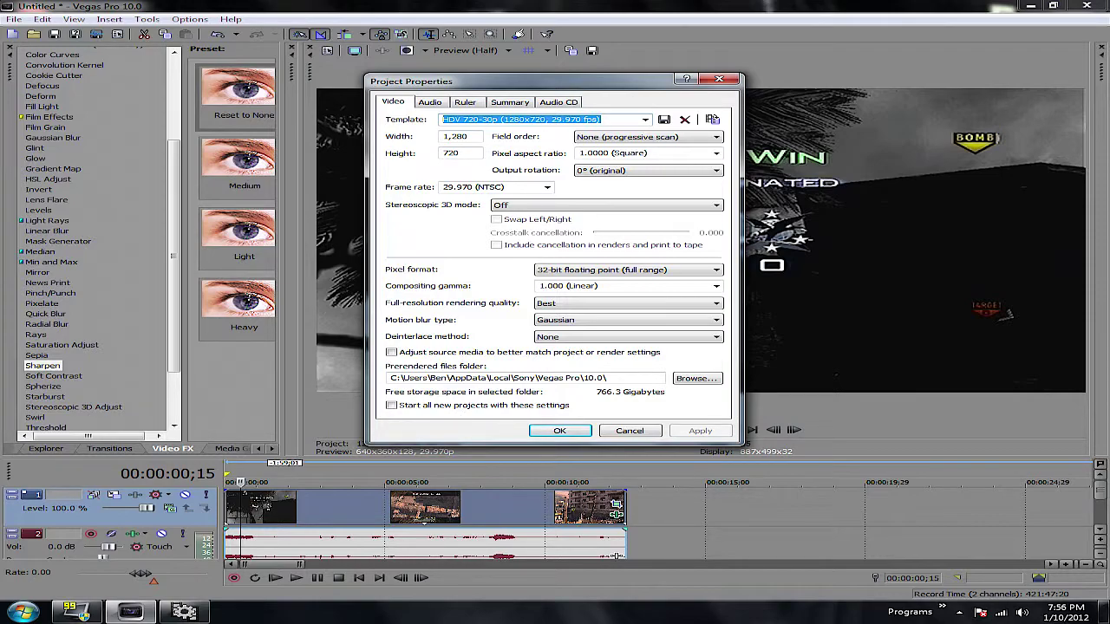
left_click(647, 136)
left_click(642, 145)
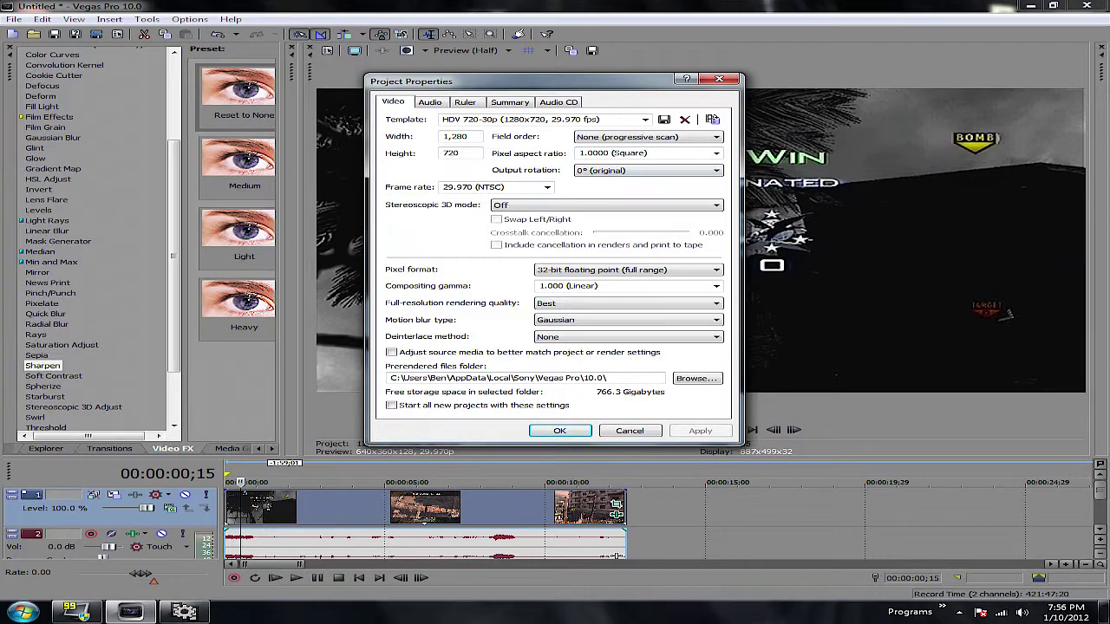
left_click(716, 170)
left_click(607, 180)
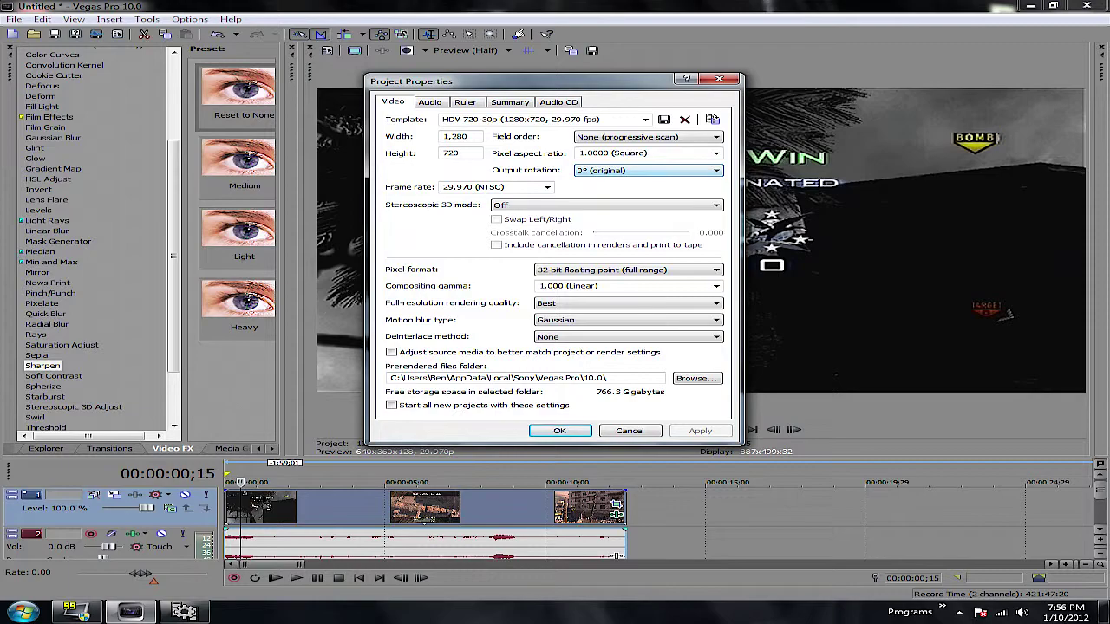
left_click(547, 187)
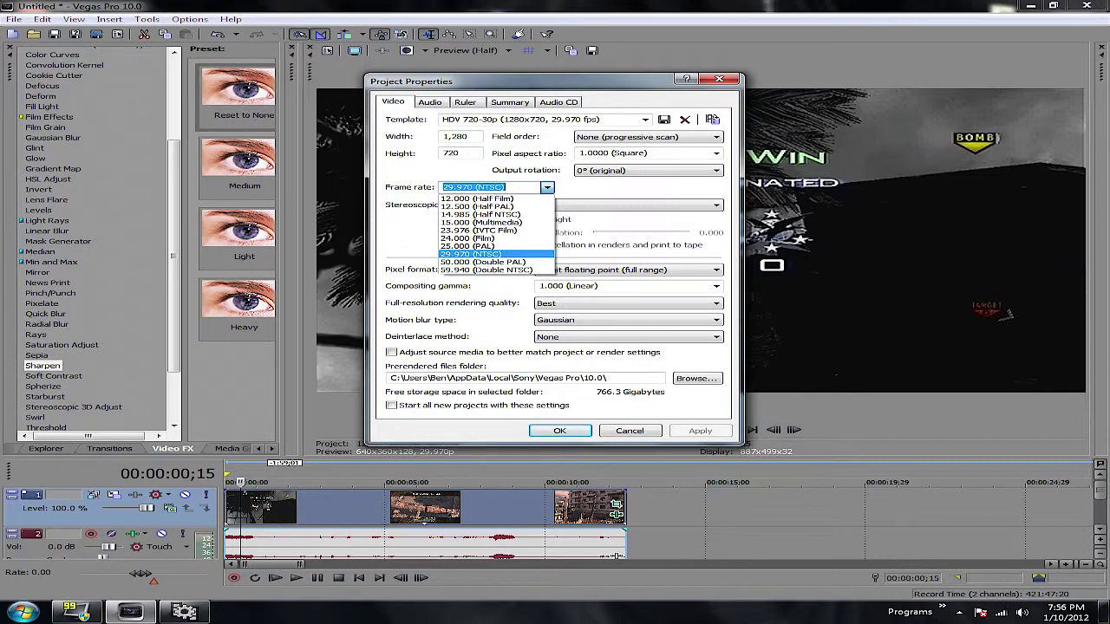
key("Return")
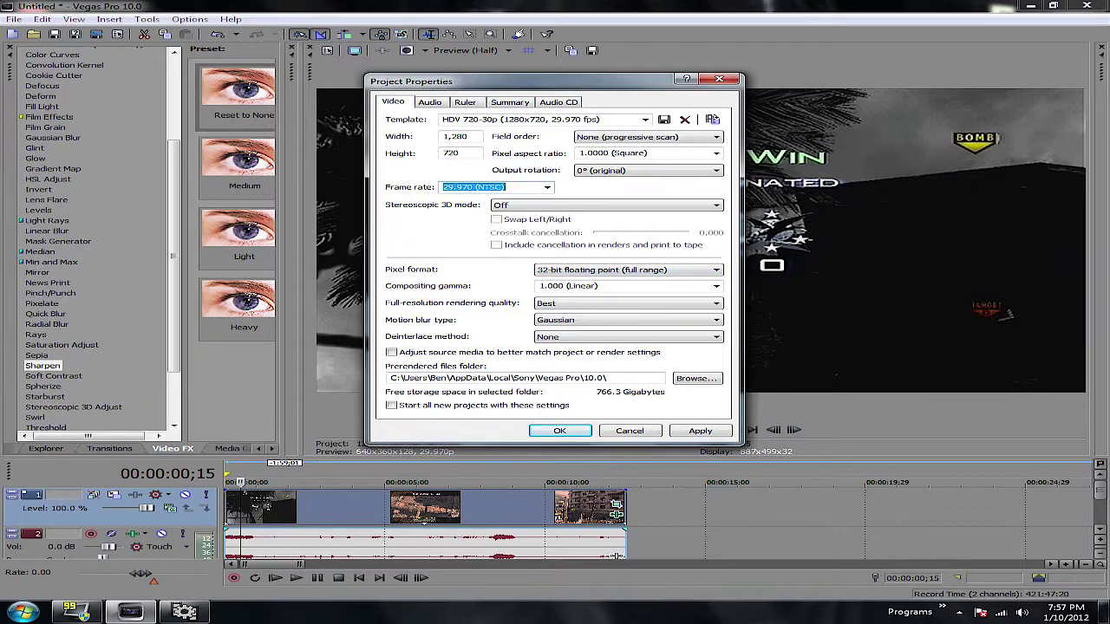
Step: Set the project's pixel format to 8-bit and apply it
left_click(629, 270)
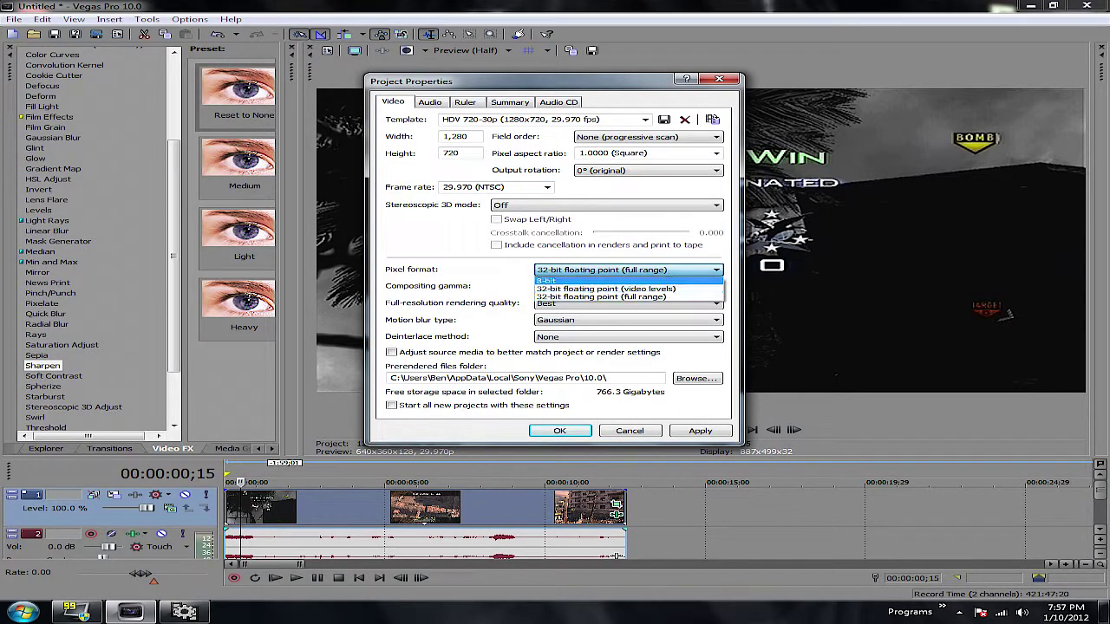
key("Return")
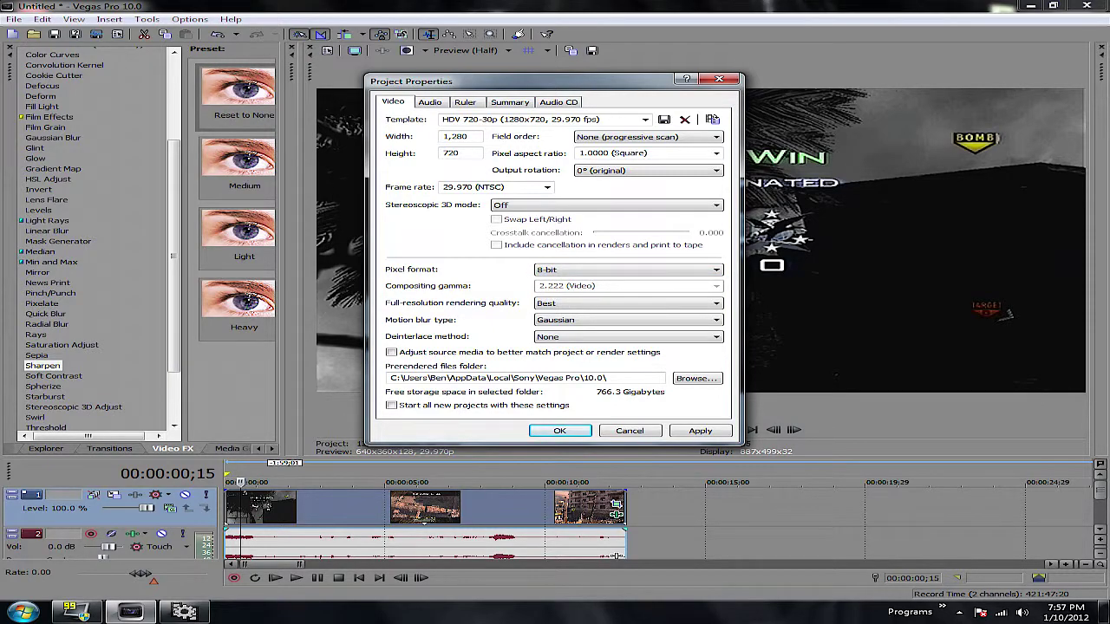
key("alt+a")
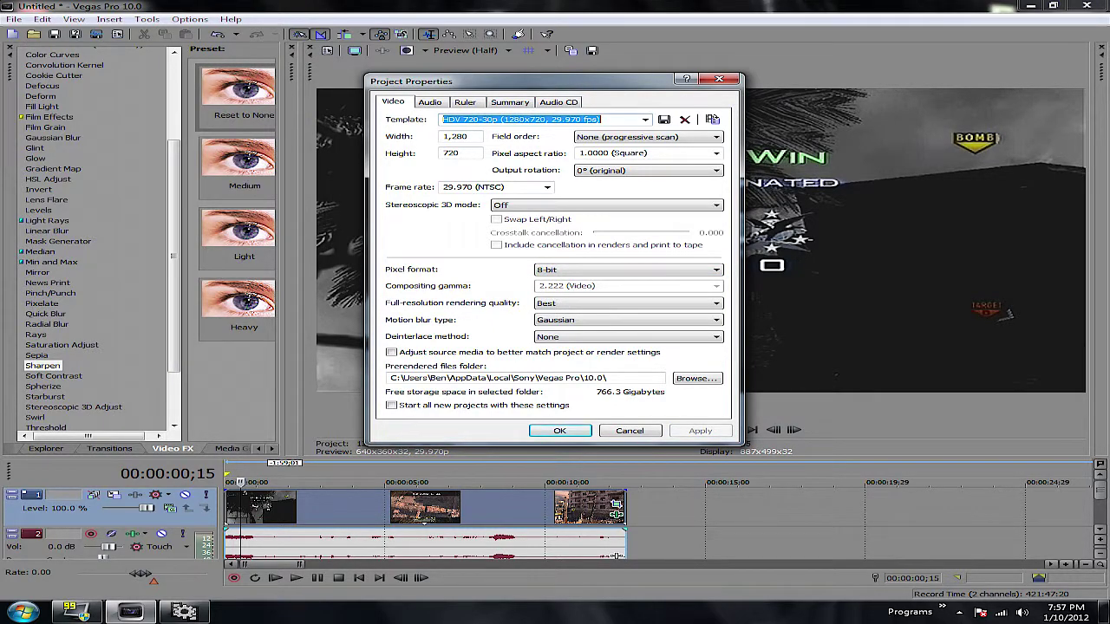
Step: Set the project's pixel format to 32-bit floating point (full range) and apply it
key("alt+p")
key("Down")
key("Down")
key("Return")
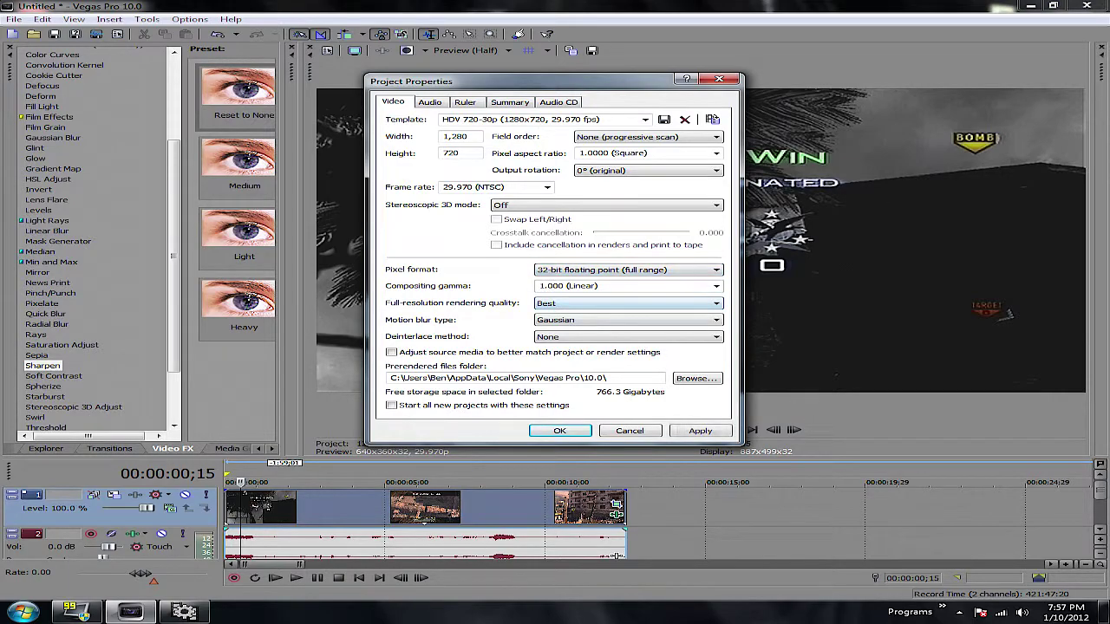
key("alt+a")
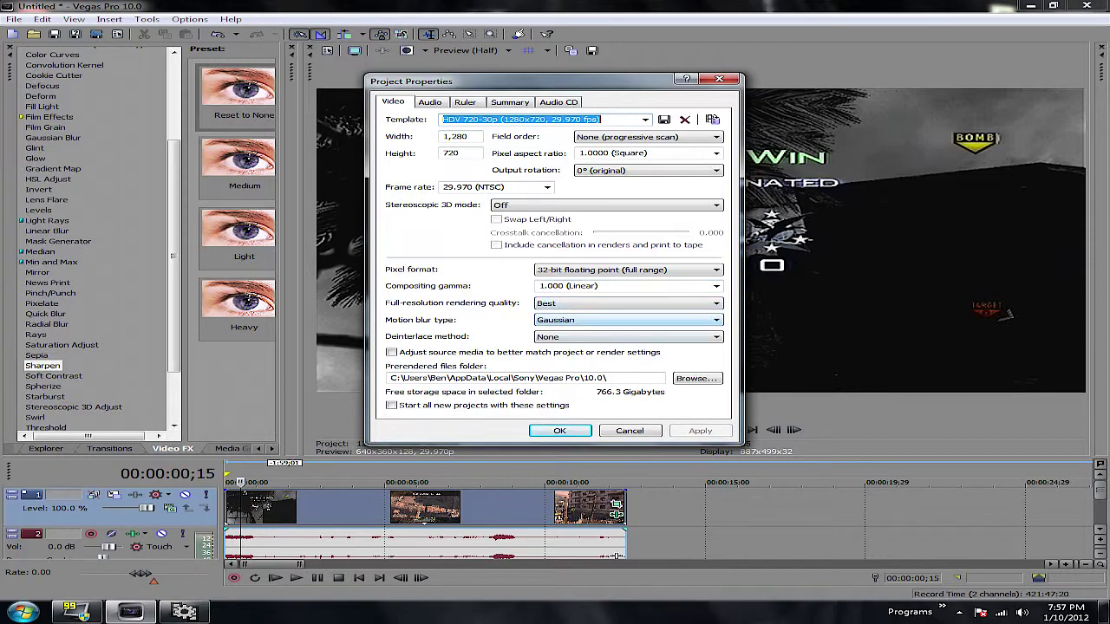
Step: Set the motion blur type to Gaussian and save the project's video settings as the default for all new projects
left_click(628, 320)
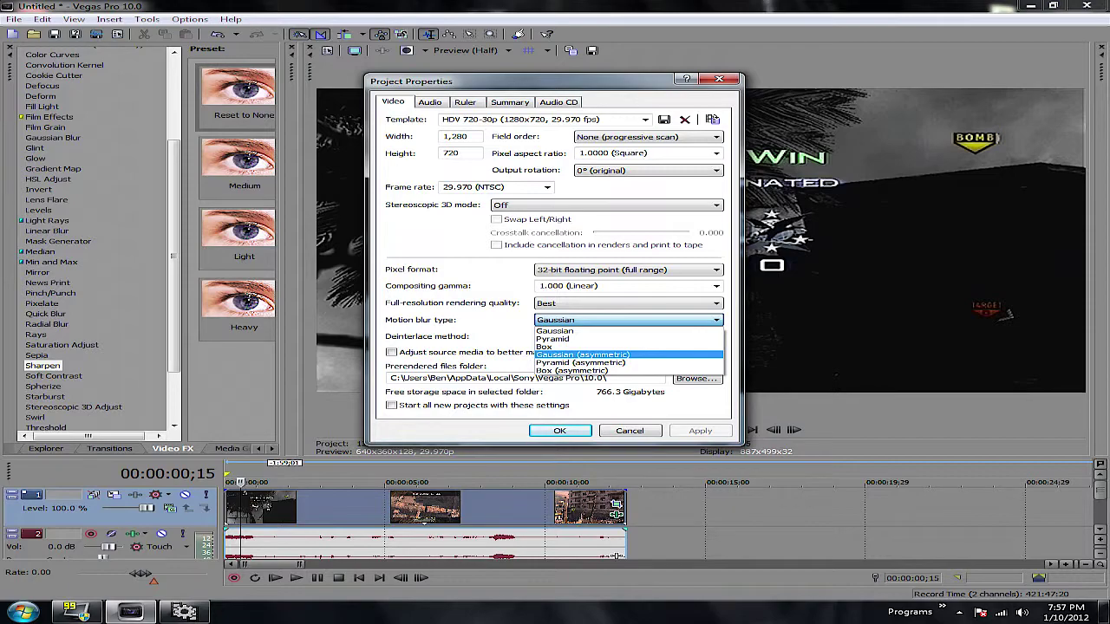
left_click(555, 331)
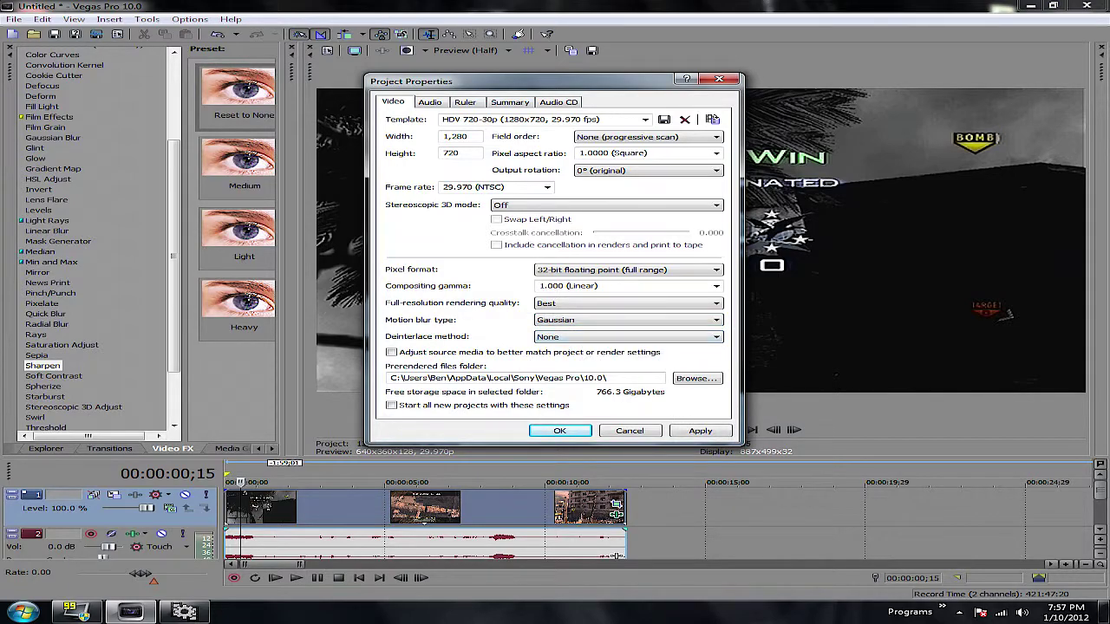
left_click(391, 405)
left_click(701, 431)
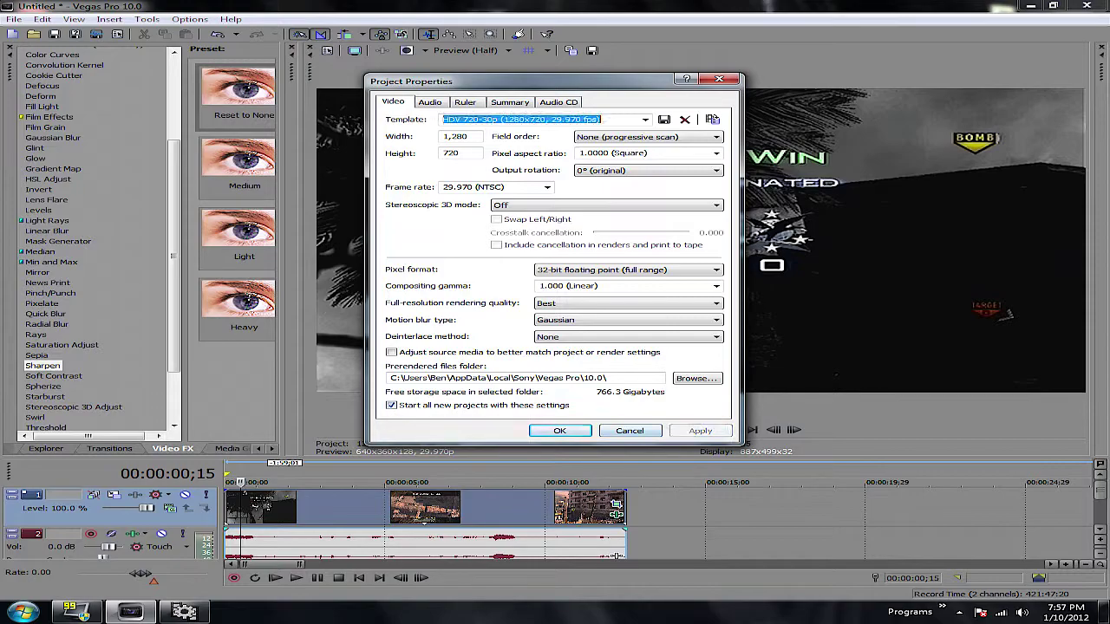
left_click(561, 431)
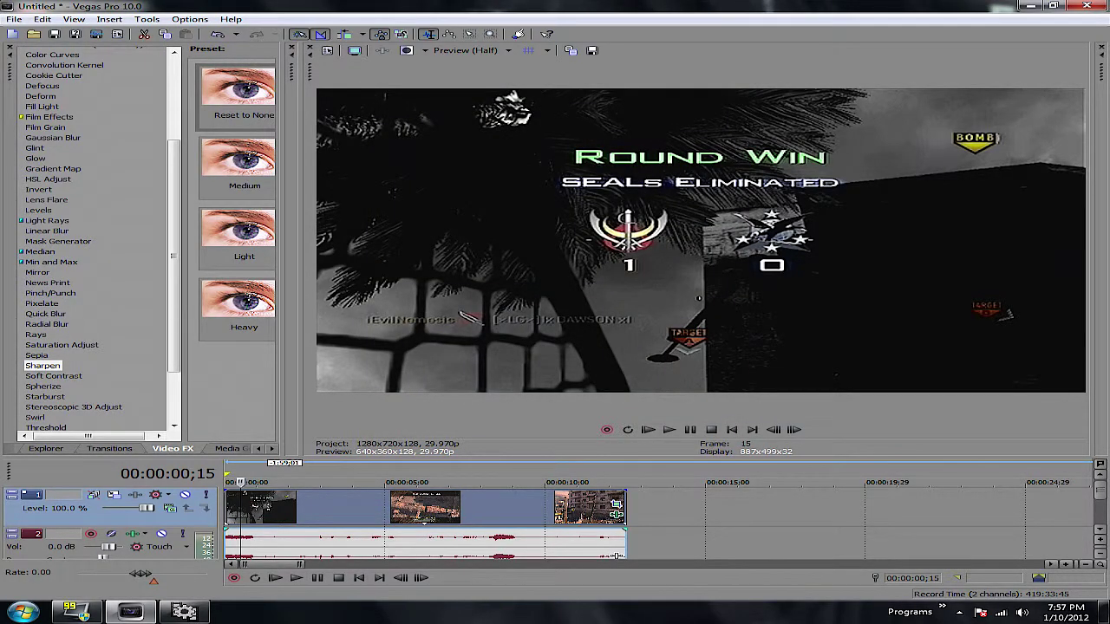
Step: Reopen the project properties and review the audio settings and the available ruler time formats
left_click(327, 49)
left_click(429, 102)
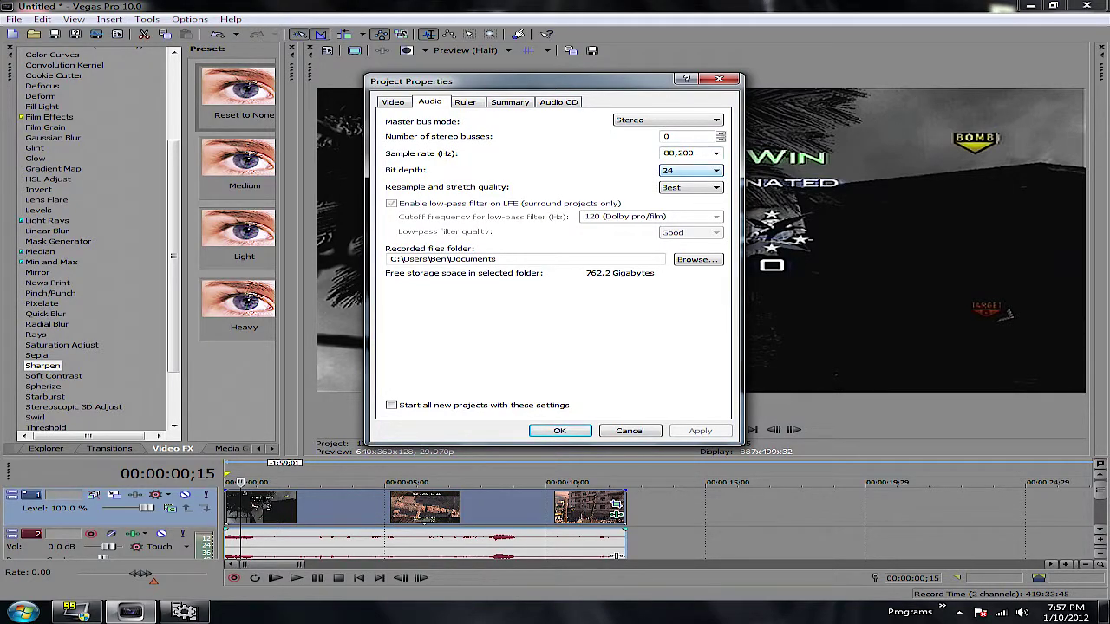
key("ctrl+Tab")
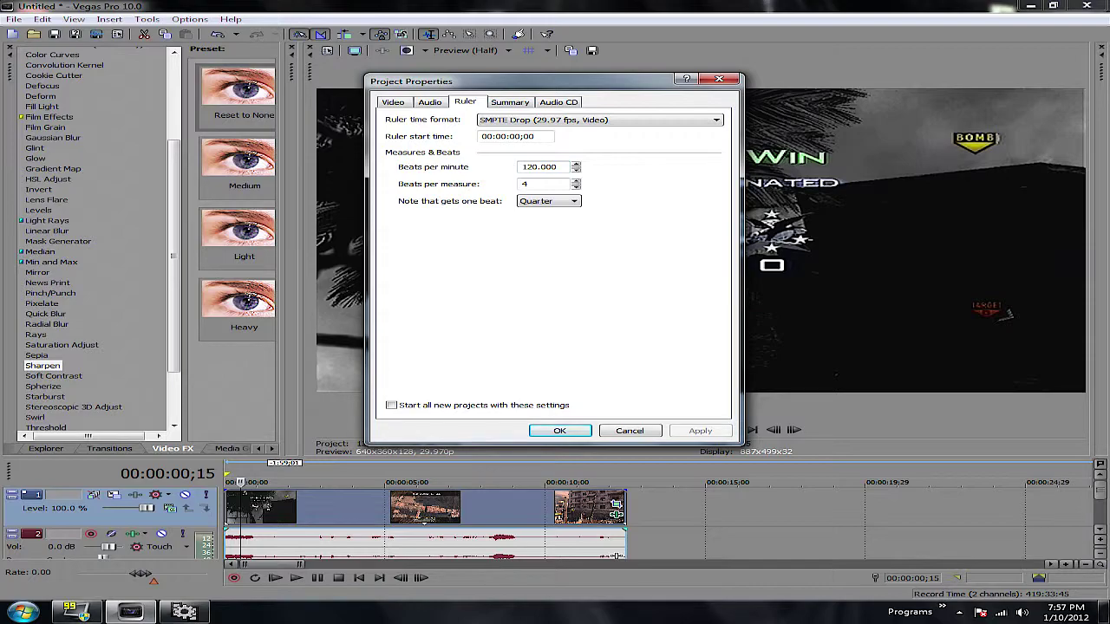
key("Tab")
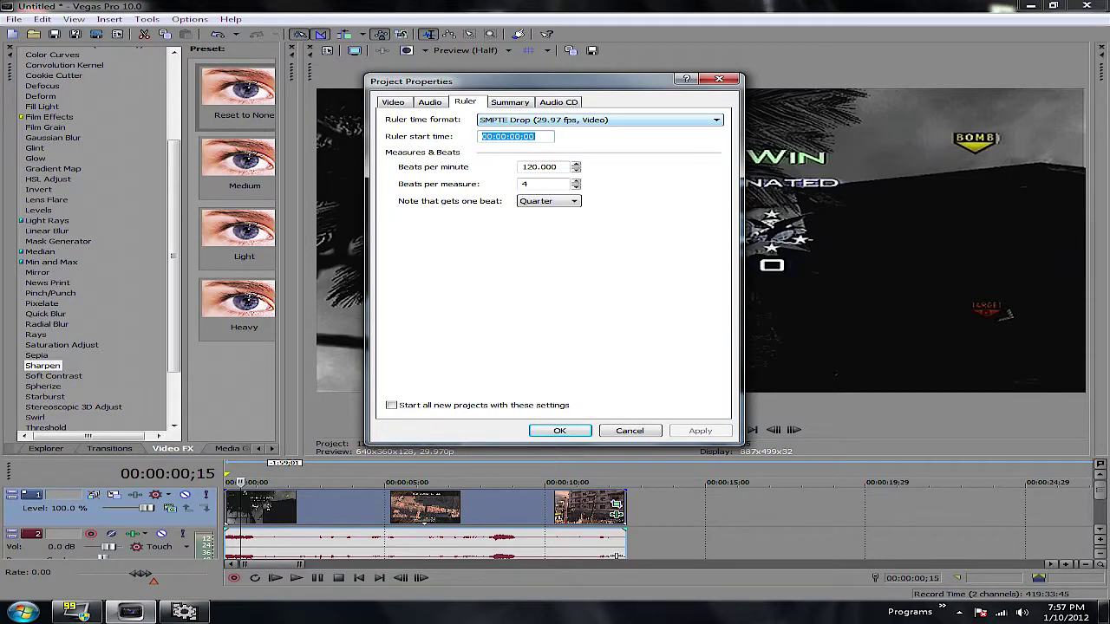
left_click(600, 120)
left_click(600, 120)
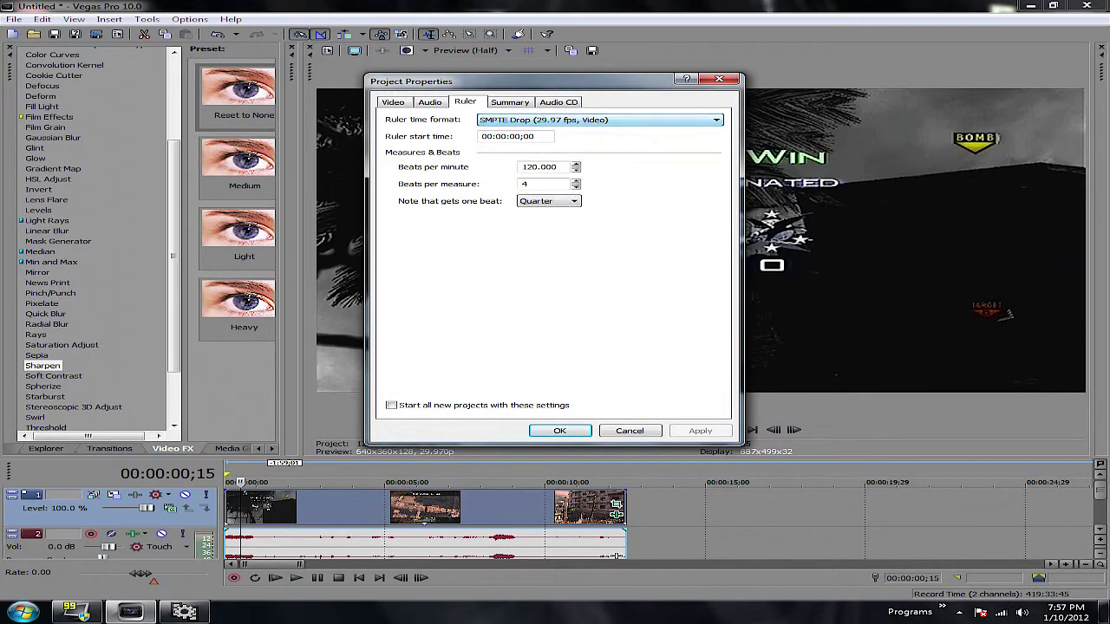
left_click(600, 120)
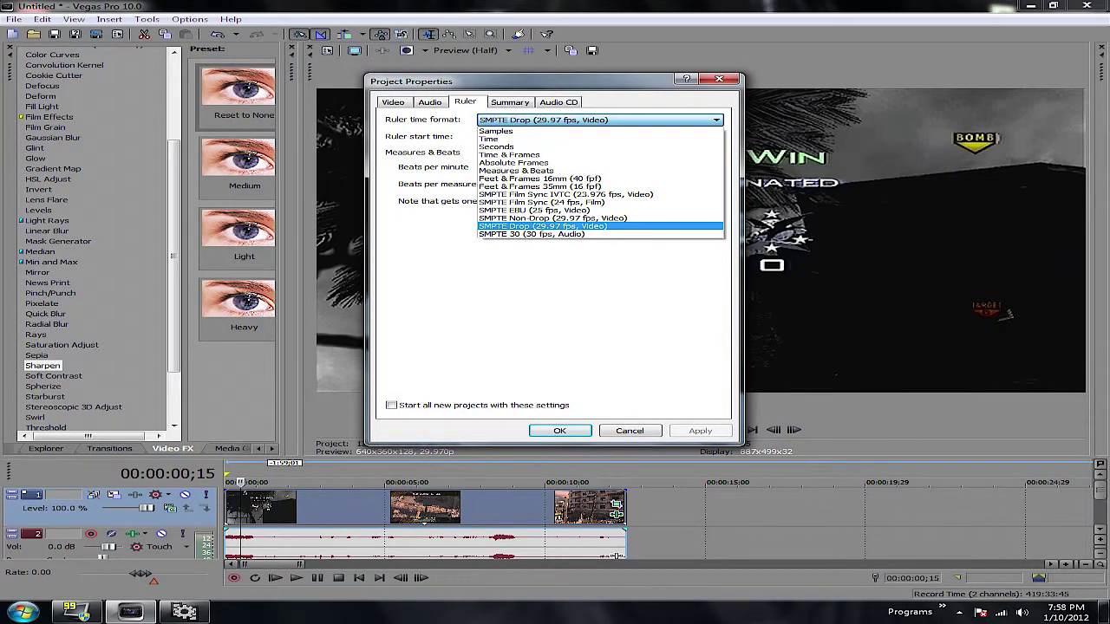
left_click(600, 120)
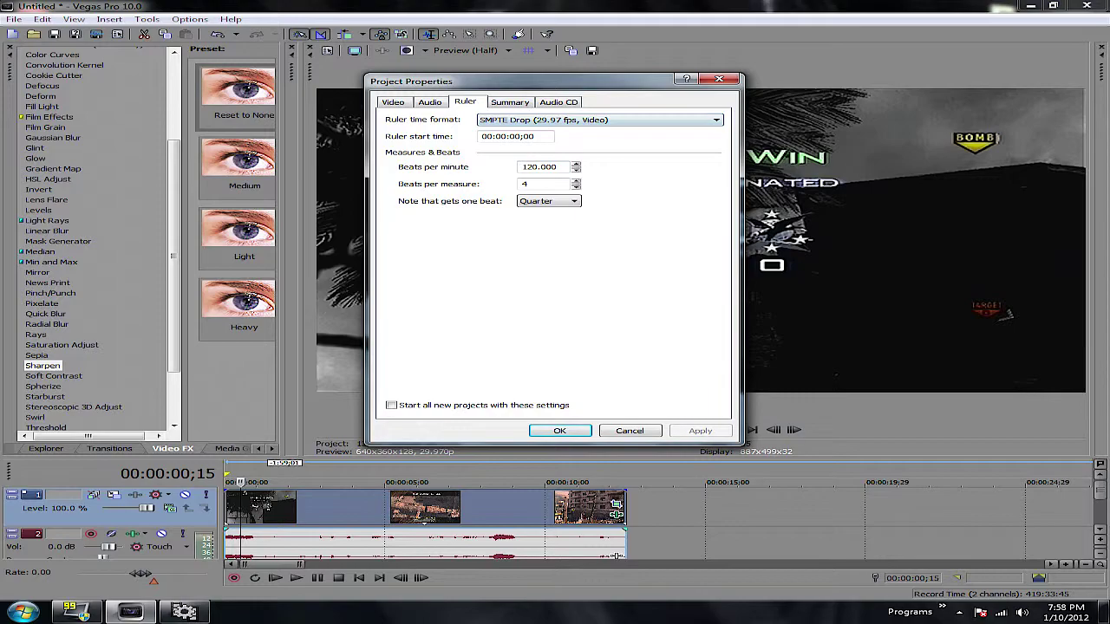
Step: Make the ruler settings the default for all new projects and apply the project properties
left_click(391, 405)
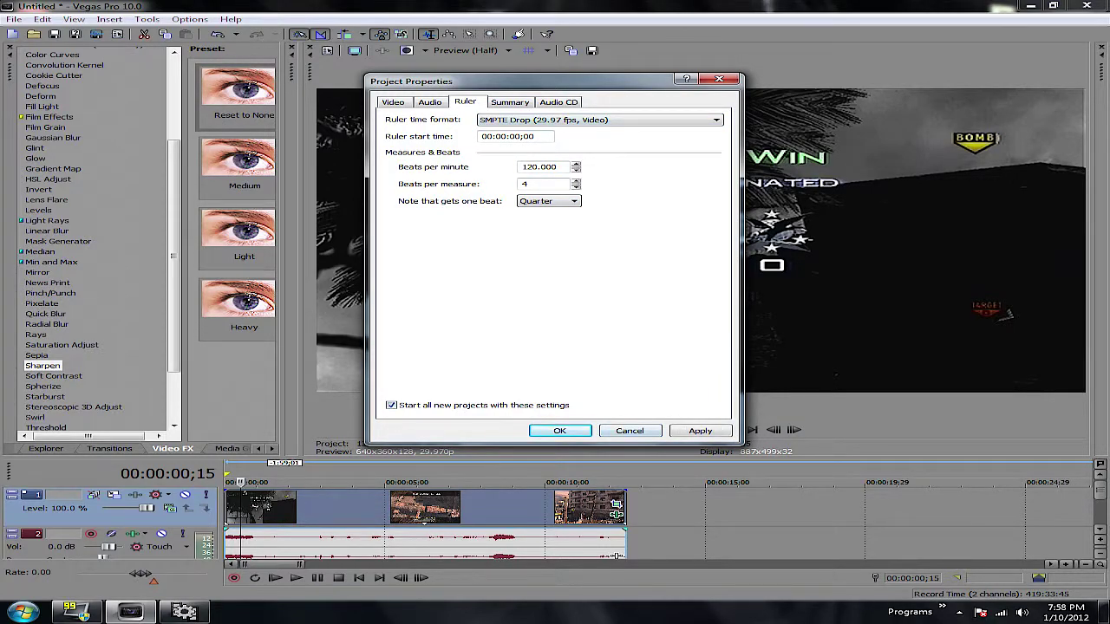
left_click(700, 431)
left_click(559, 431)
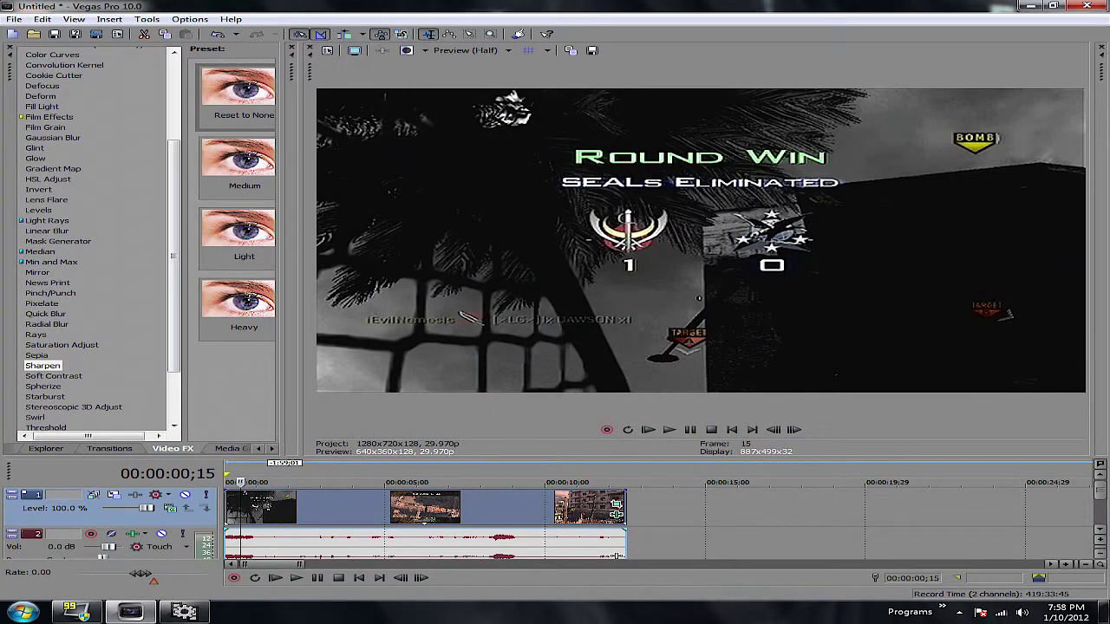
Step: Open the custom render settings of the Sony AVC Upload Template and review its video settings and encode mode options
left_click(14, 20)
left_click(50, 106)
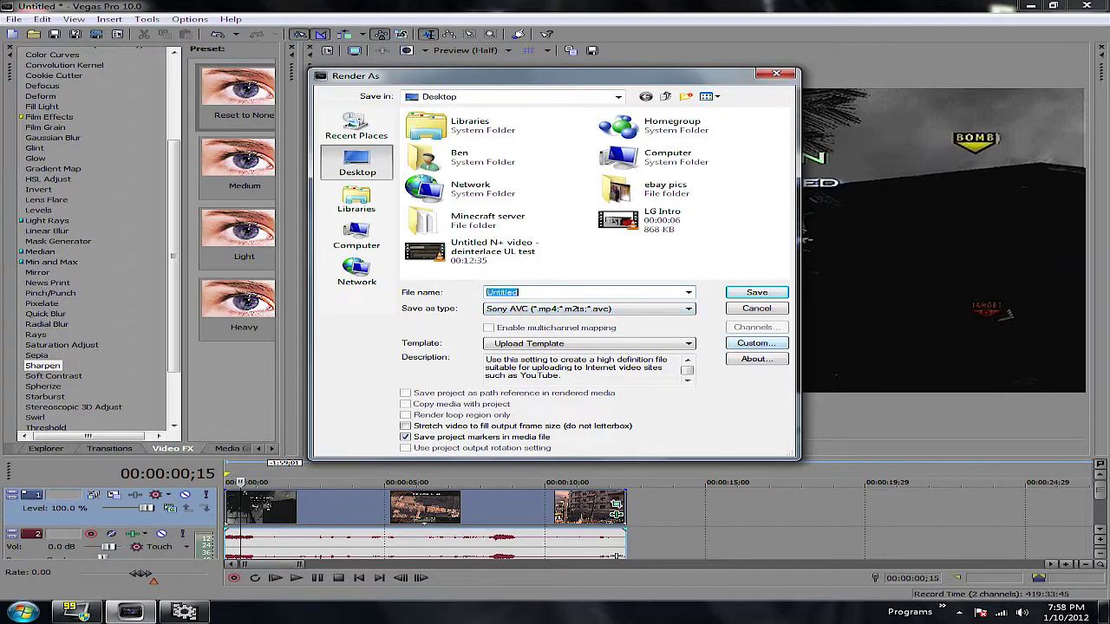
left_click(589, 344)
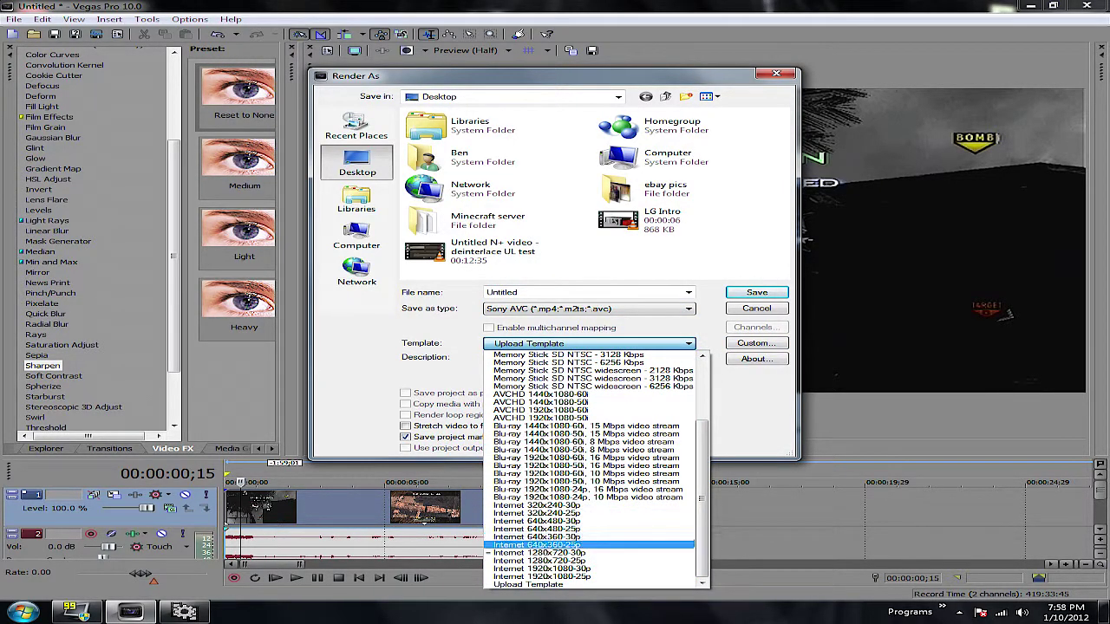
left_click(642, 343)
left_click(758, 344)
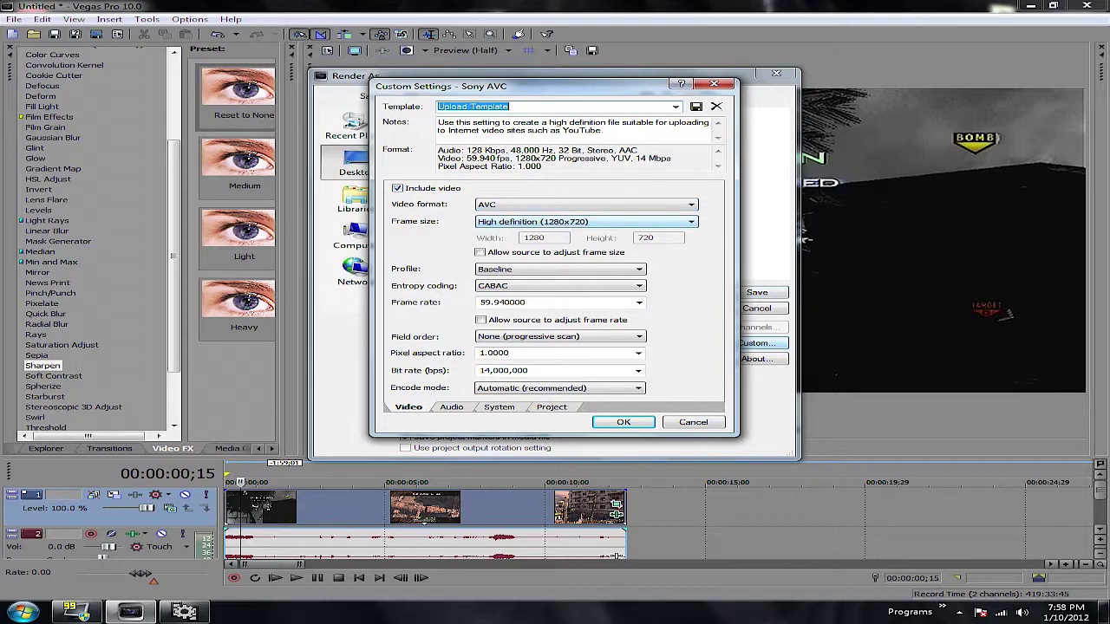
left_click(480, 253)
left_click(480, 252)
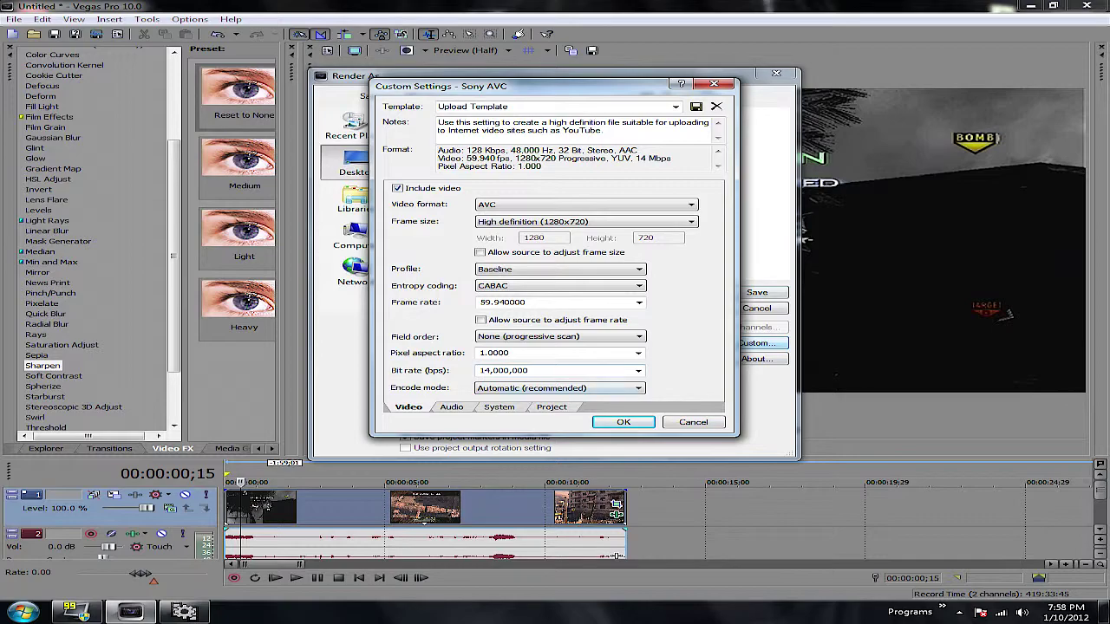
key("alt+Down")
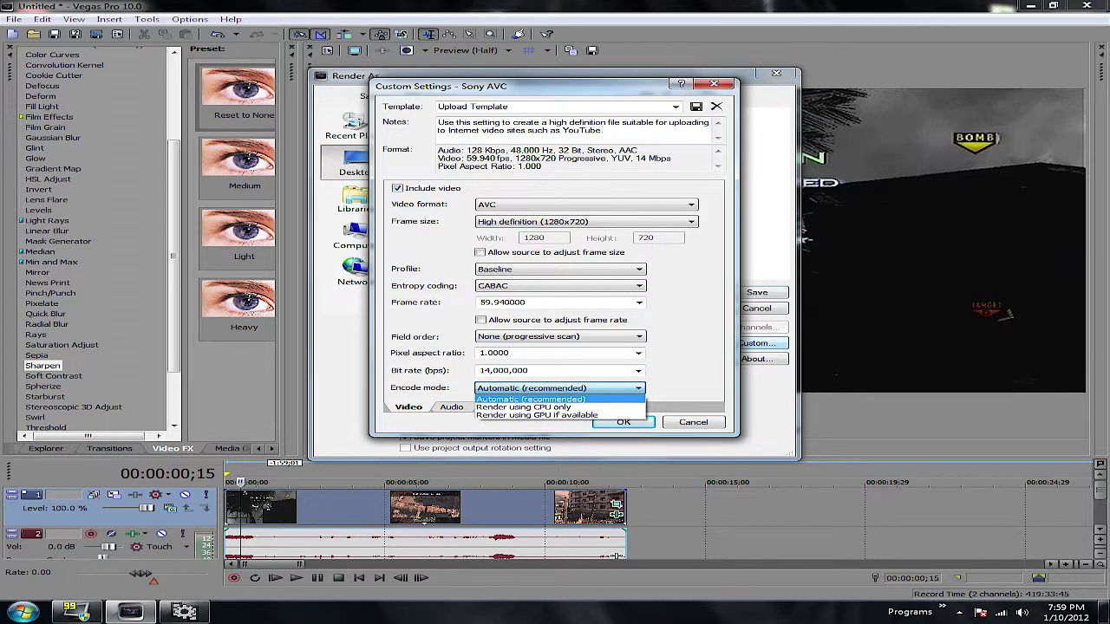
key("Escape")
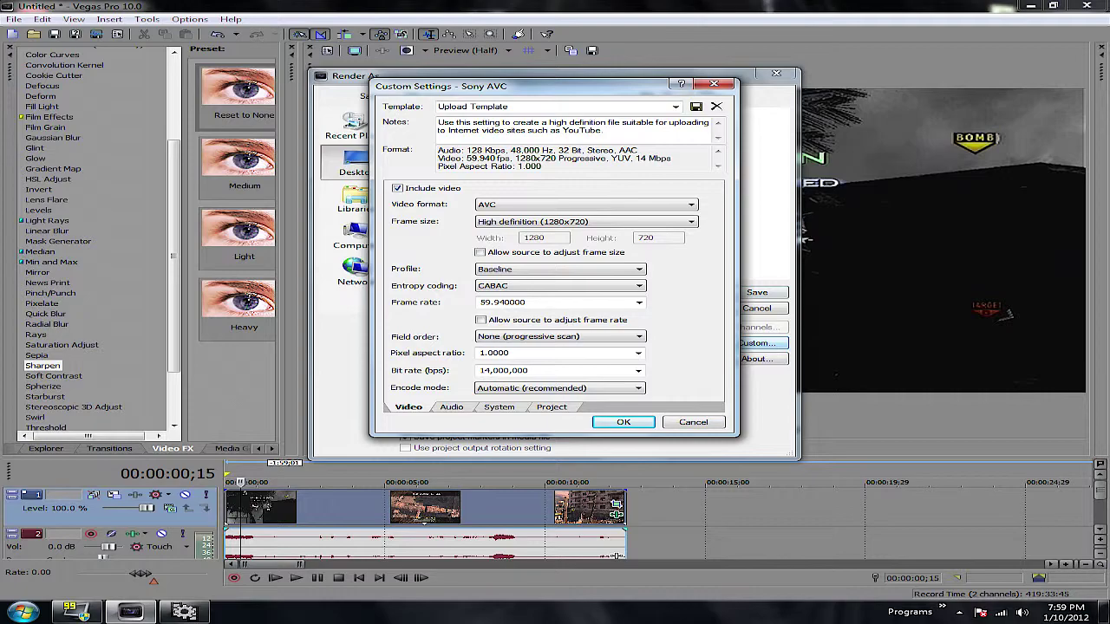
Step: Review the render template's audio, system and project settings, accept them and leave the render setup without rendering
key("ctrl+Tab")
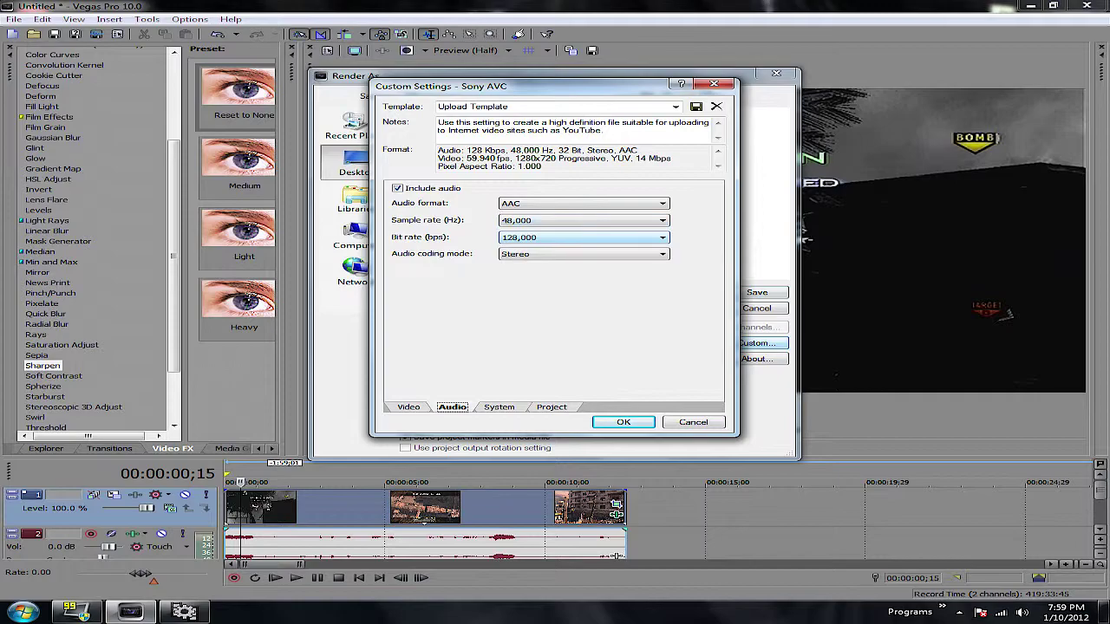
left_click(499, 406)
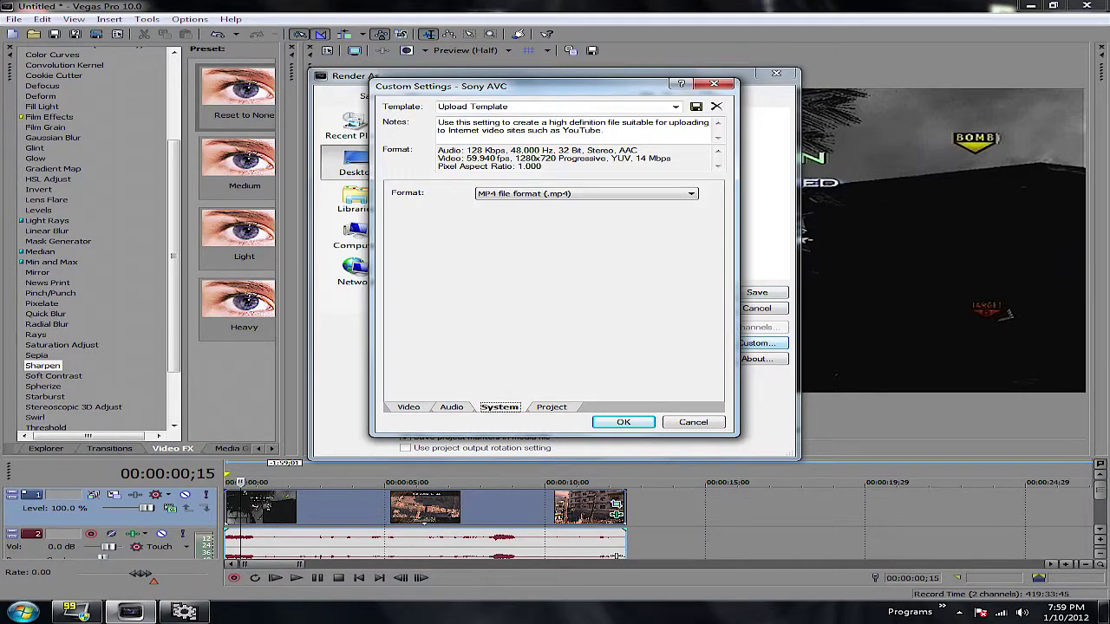
left_click(552, 407)
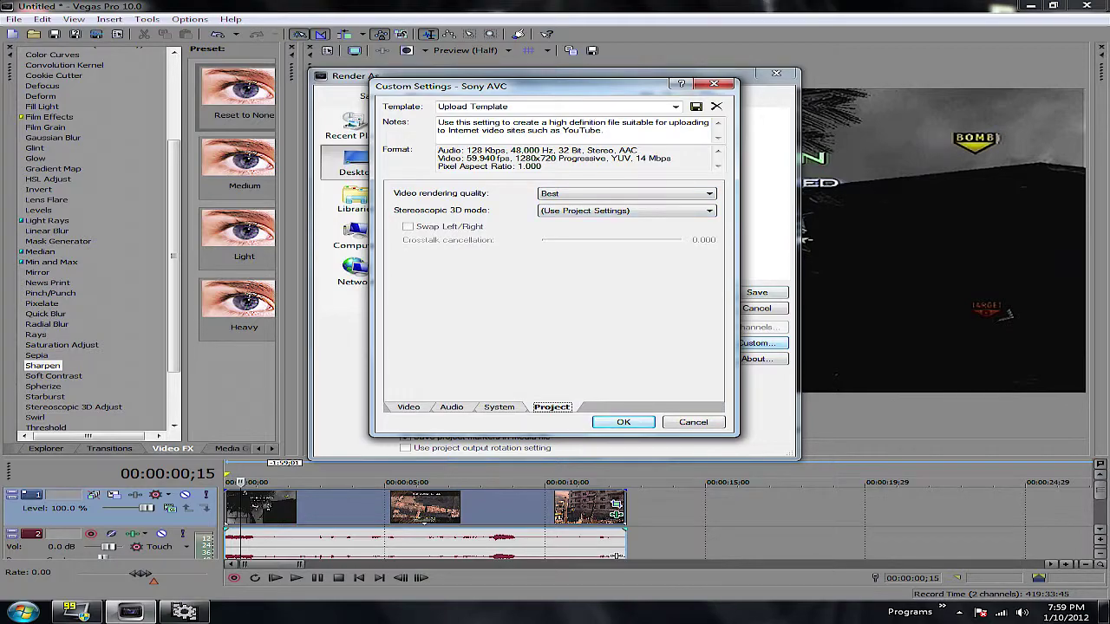
left_click(624, 421)
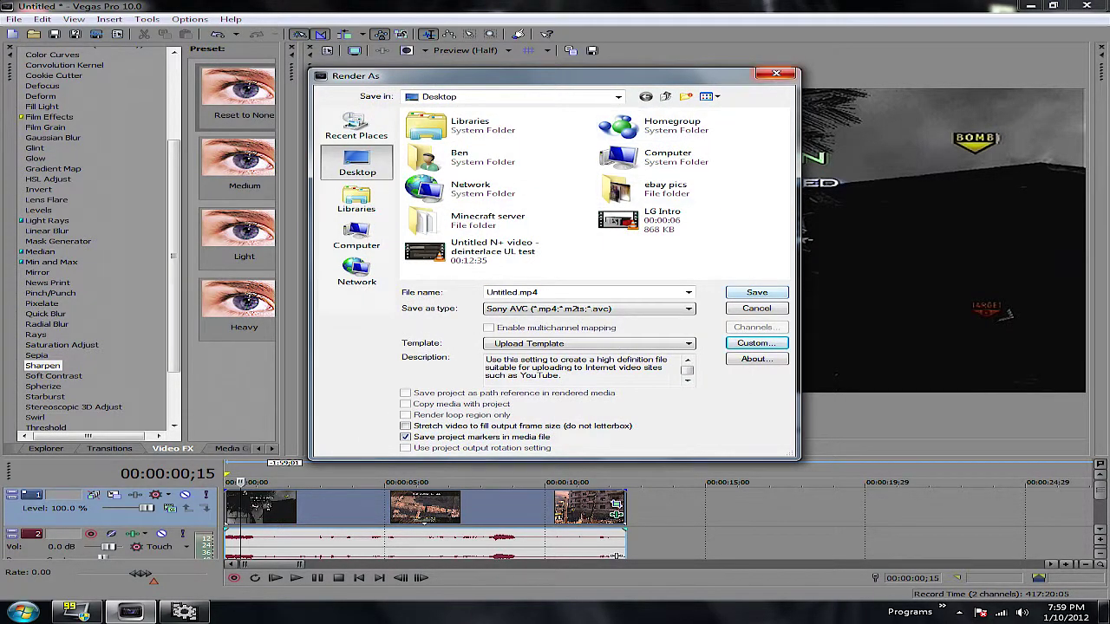
key("Escape")
Step: Set the video preview quality to Best (Auto)
left_click(471, 50)
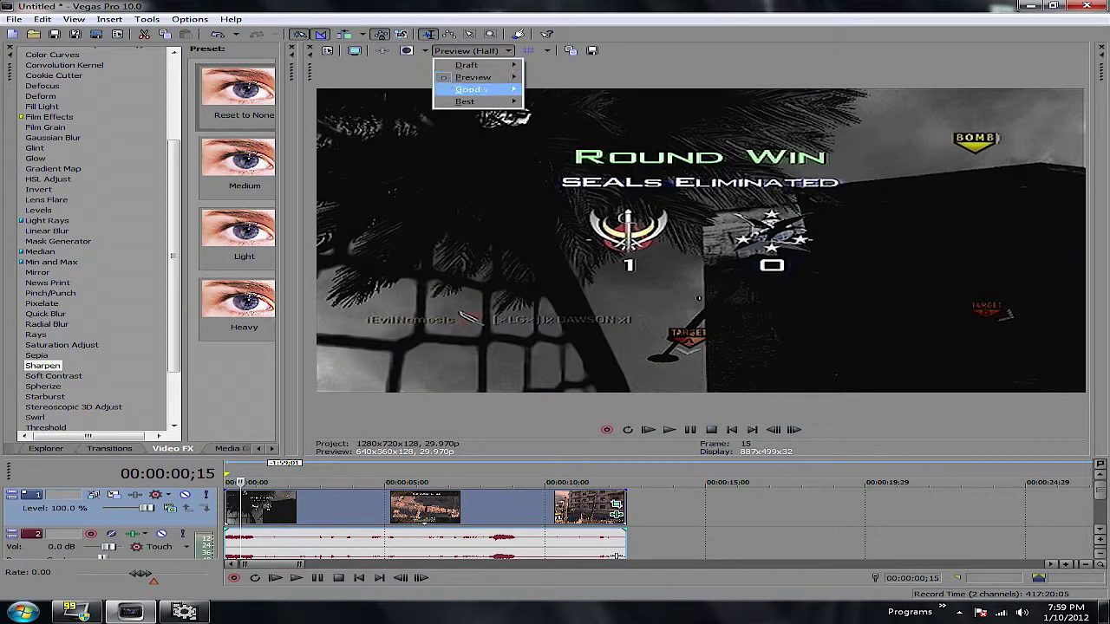
mouse_move(473, 102)
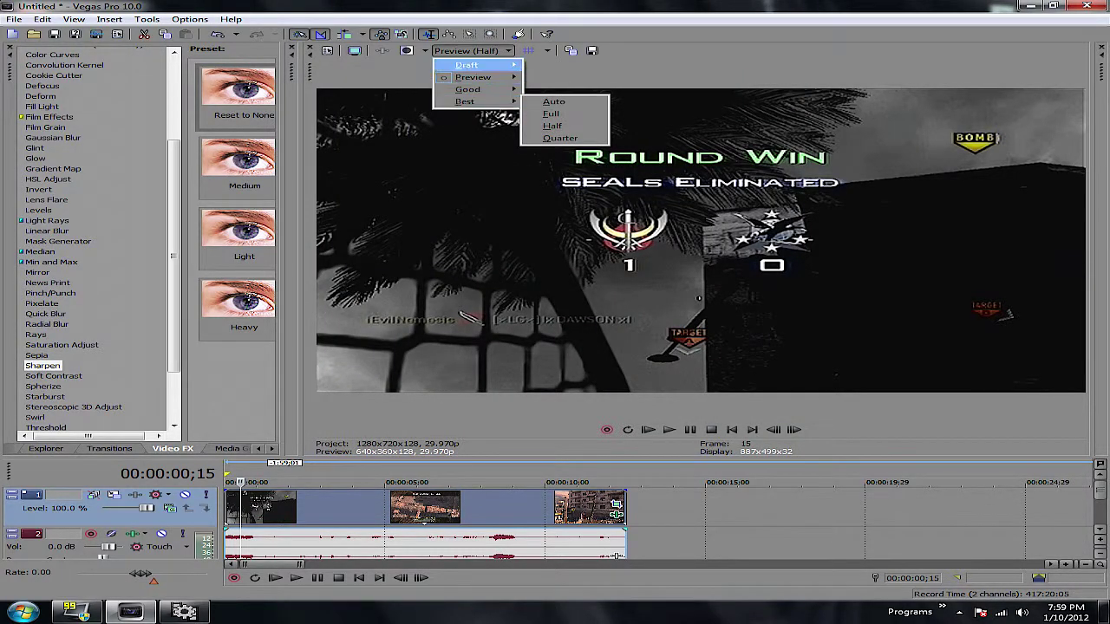
left_click(473, 50)
left_click(471, 50)
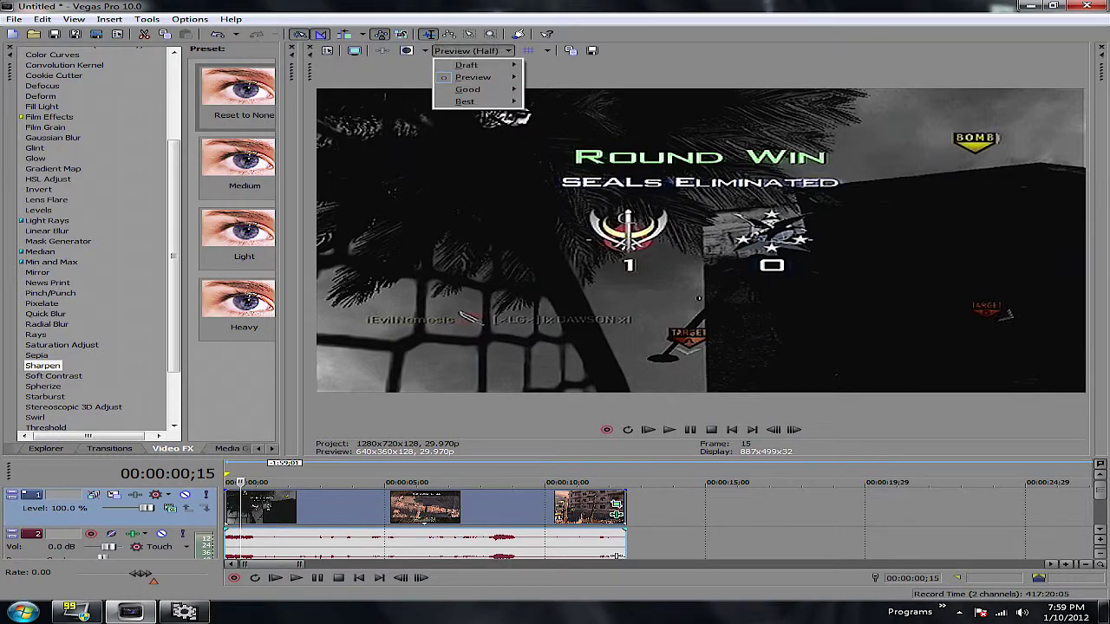
mouse_move(472, 102)
left_click(563, 101)
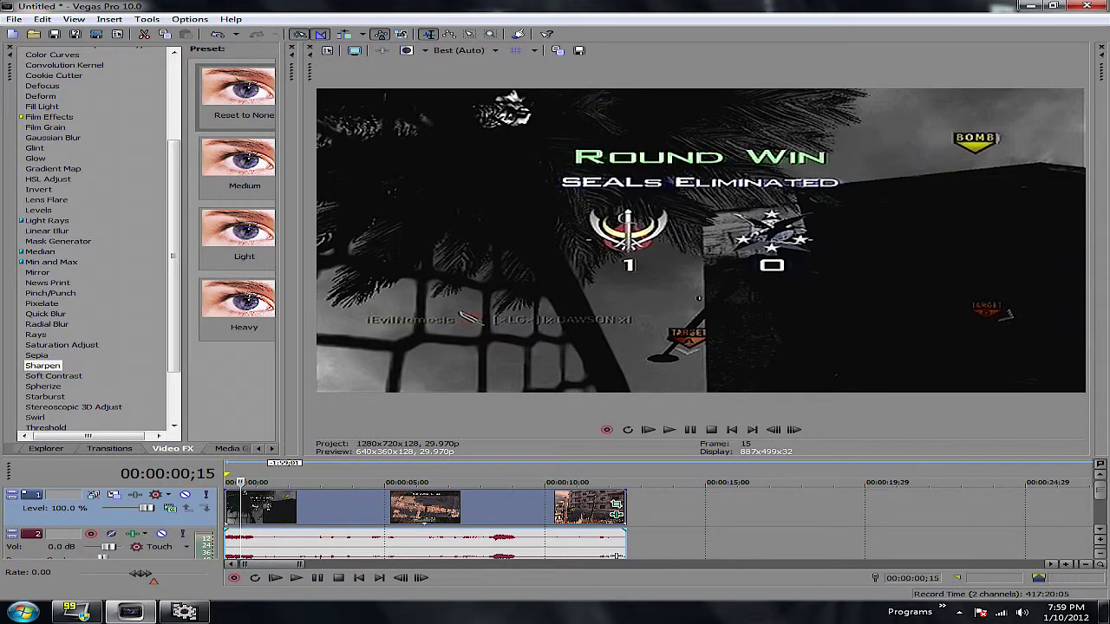
Step: Reopen the render setup, check the Sony AVC Upload Template's custom system and project settings, and accept them
left_click(13, 18)
left_click(51, 106)
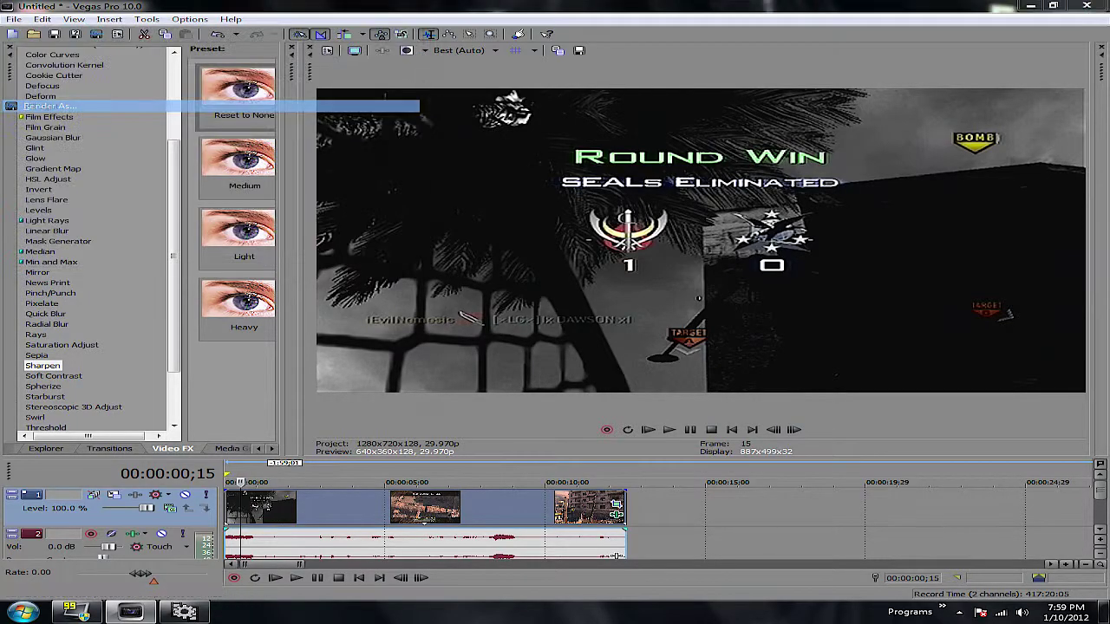
left_click(757, 342)
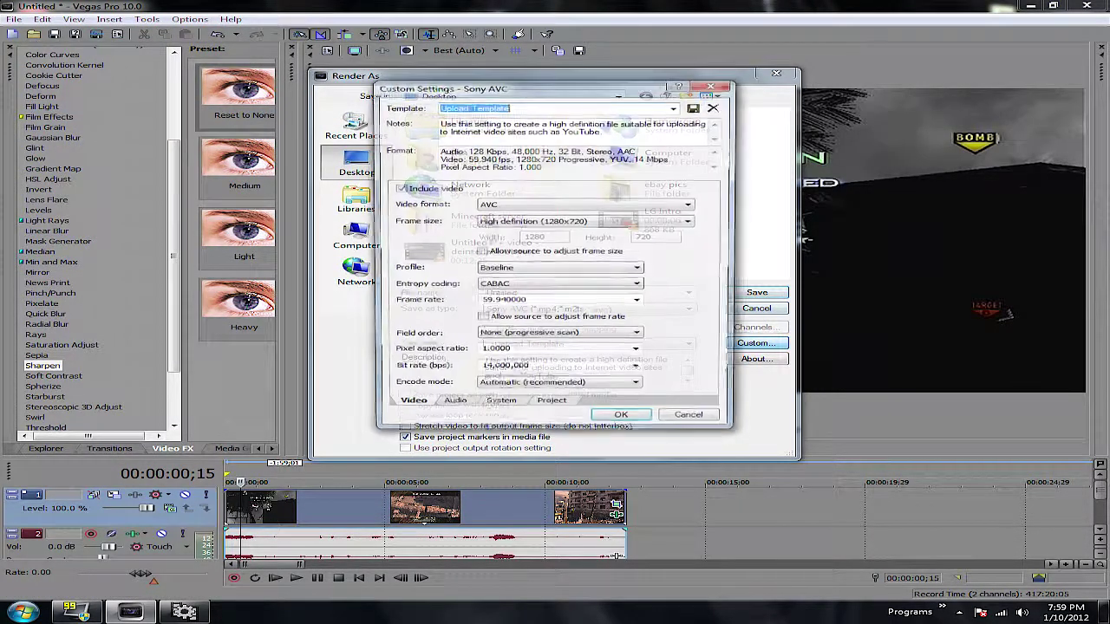
left_click(498, 408)
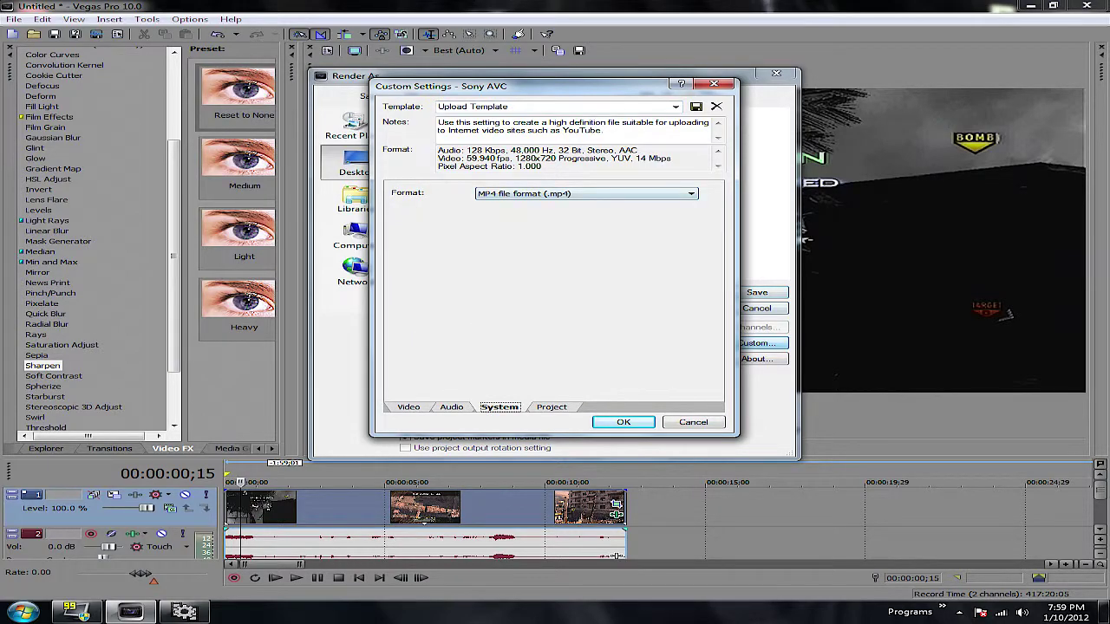
left_click(552, 407)
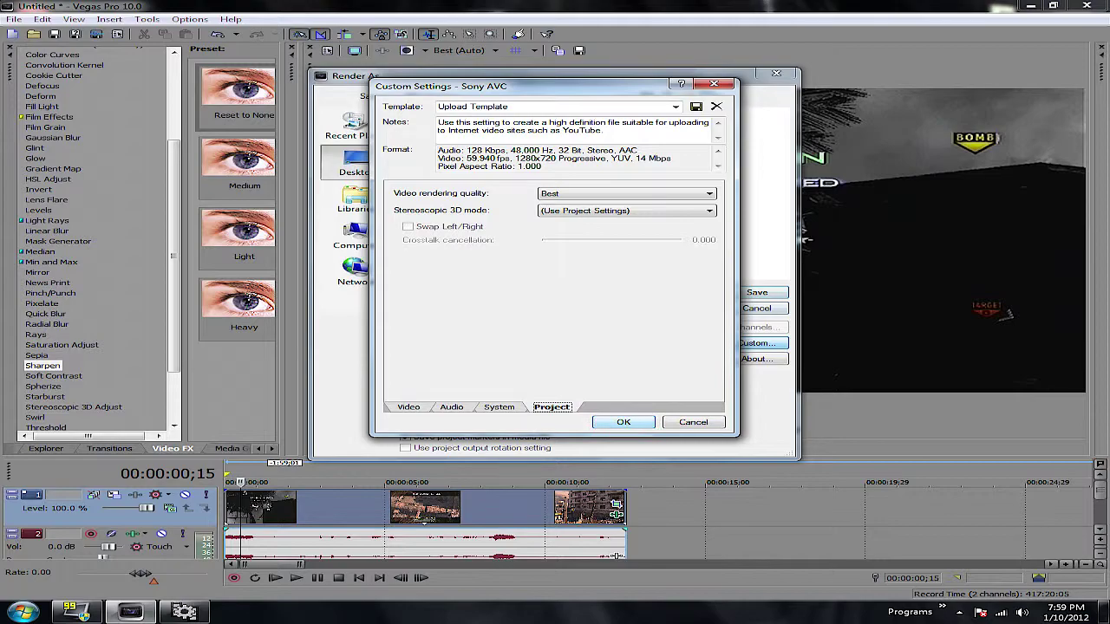
left_click(624, 422)
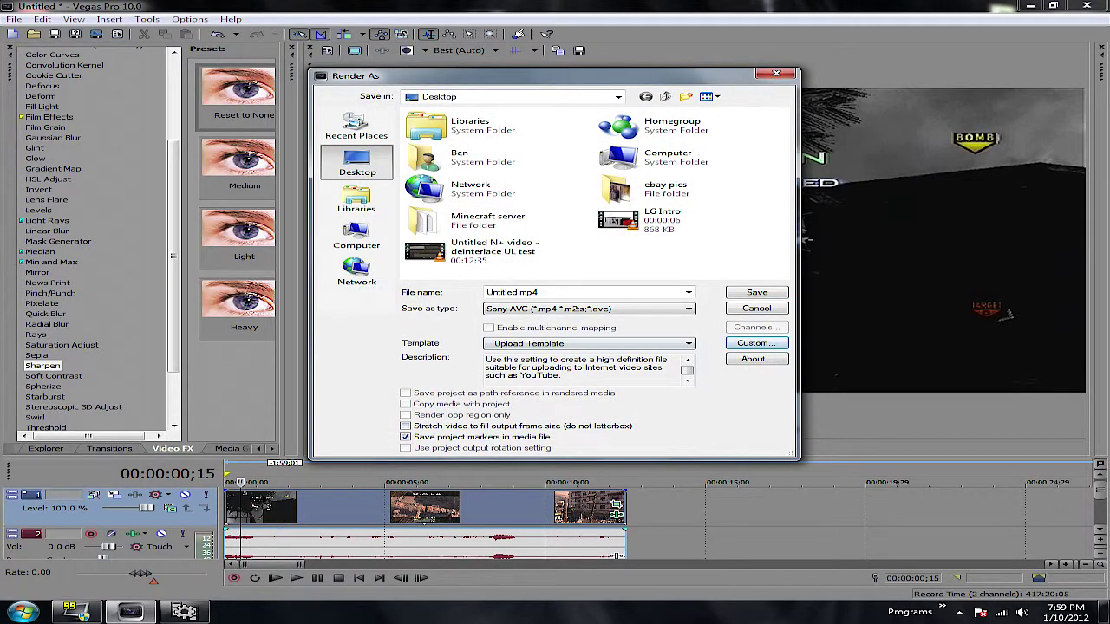
Step: Name the output file "test lickit" and render it to the Desktop as Sony AVC with the Upload Template
left_click(520, 292)
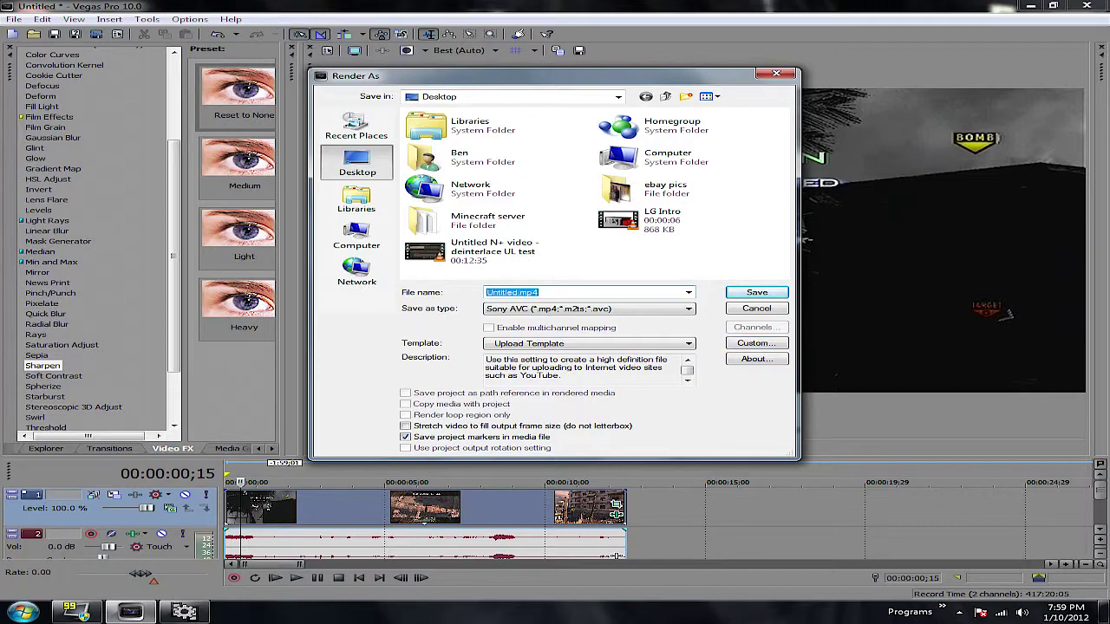
type("test lickit")
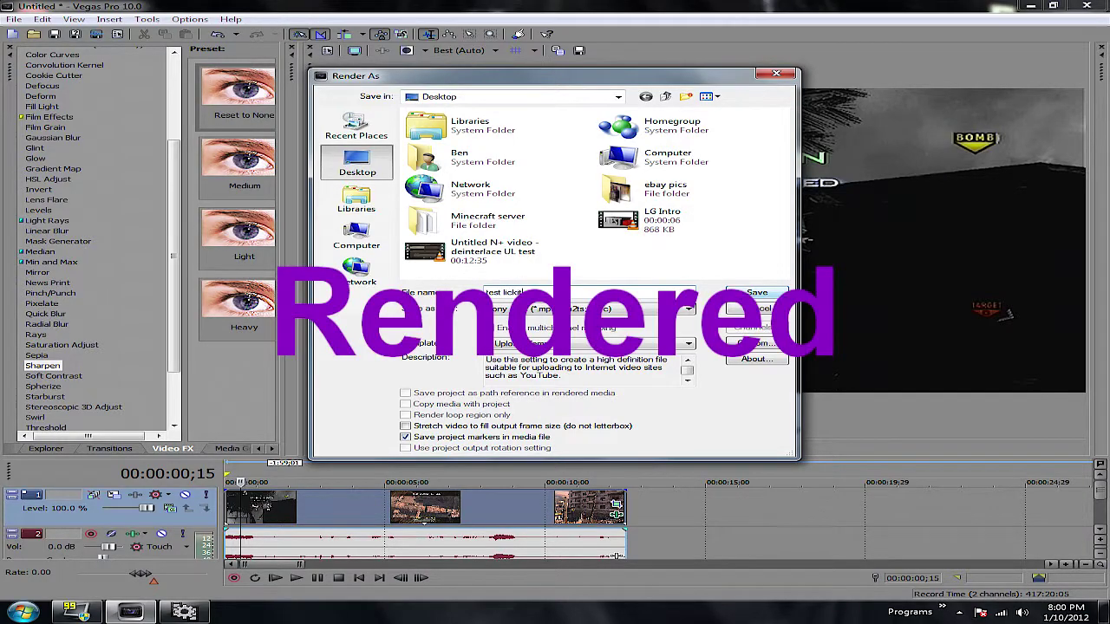
key("Return")
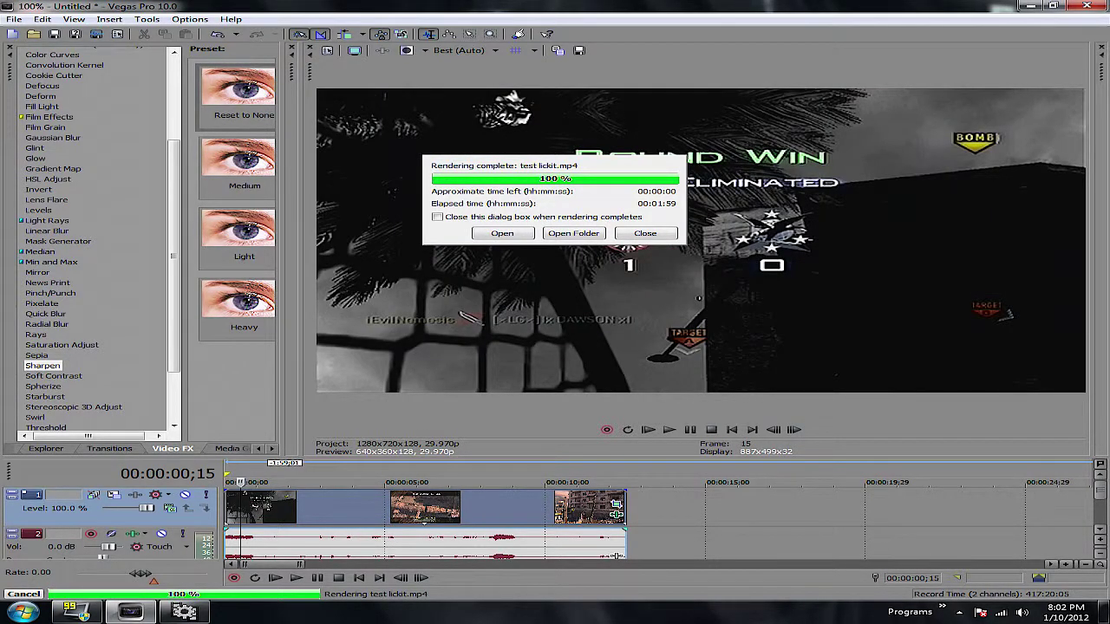
Step: Open the rendered clip from the completed render, watch it full screen in VLC and close the player
key("Return")
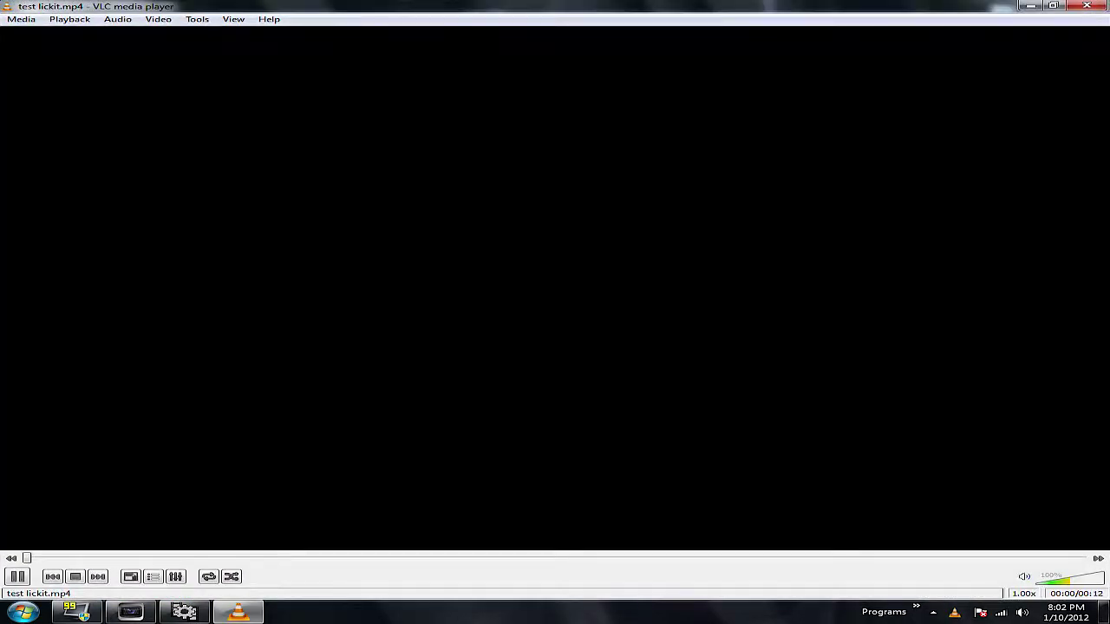
key("f")
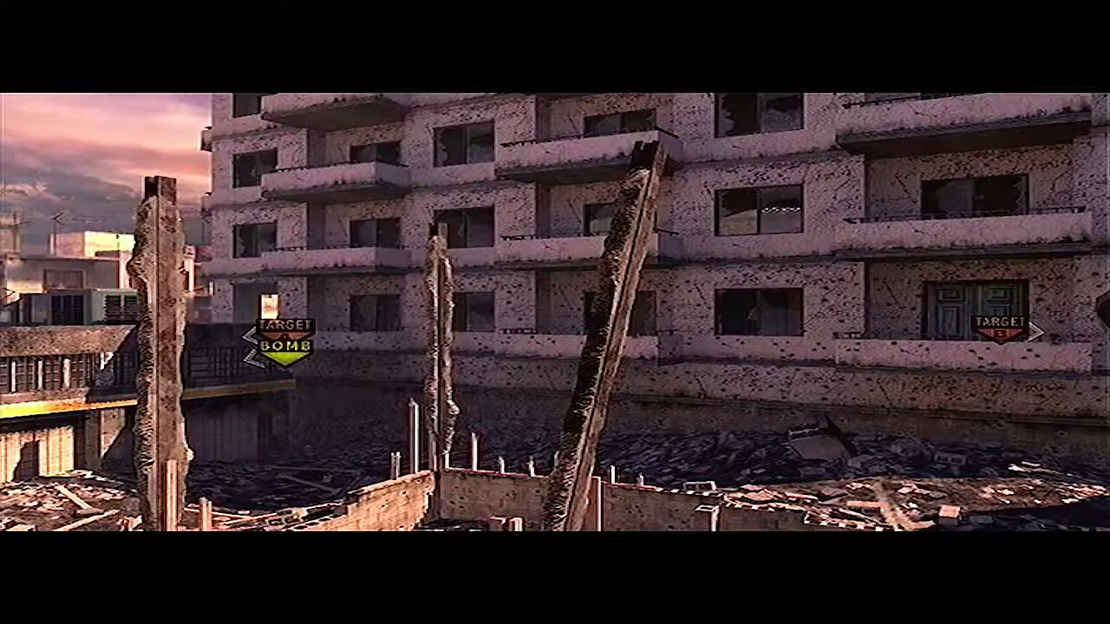
key("Escape")
key("alt+F4")
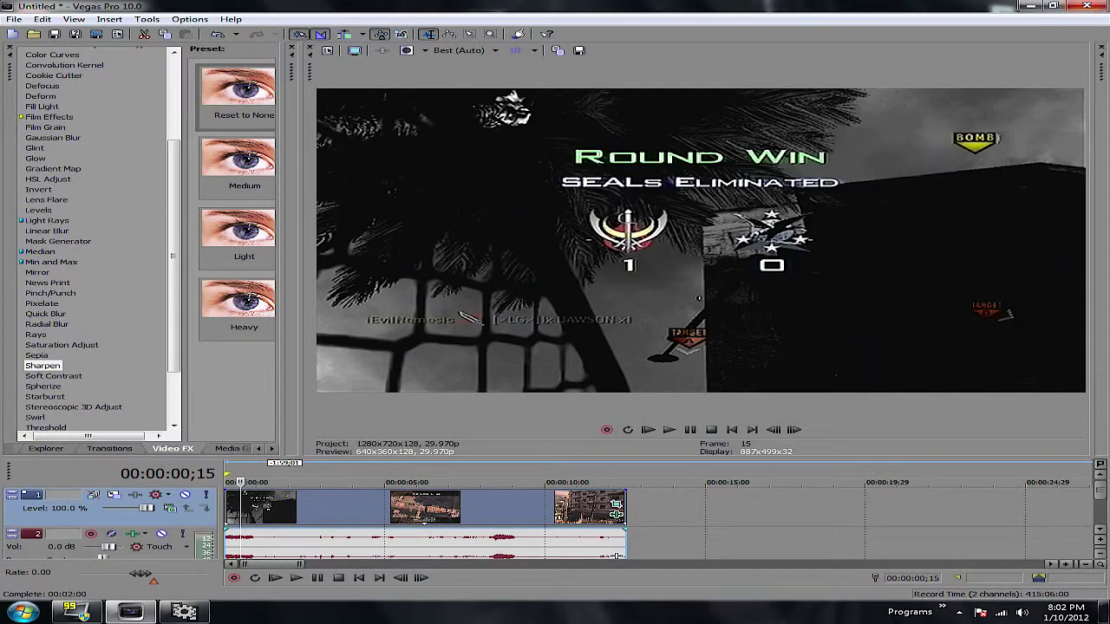
Step: Show the Yadif Deinterlace video effect's preset, select the timeline clip and place the cursor at 00:00:08;09
scroll(96, 238, "down", 3)
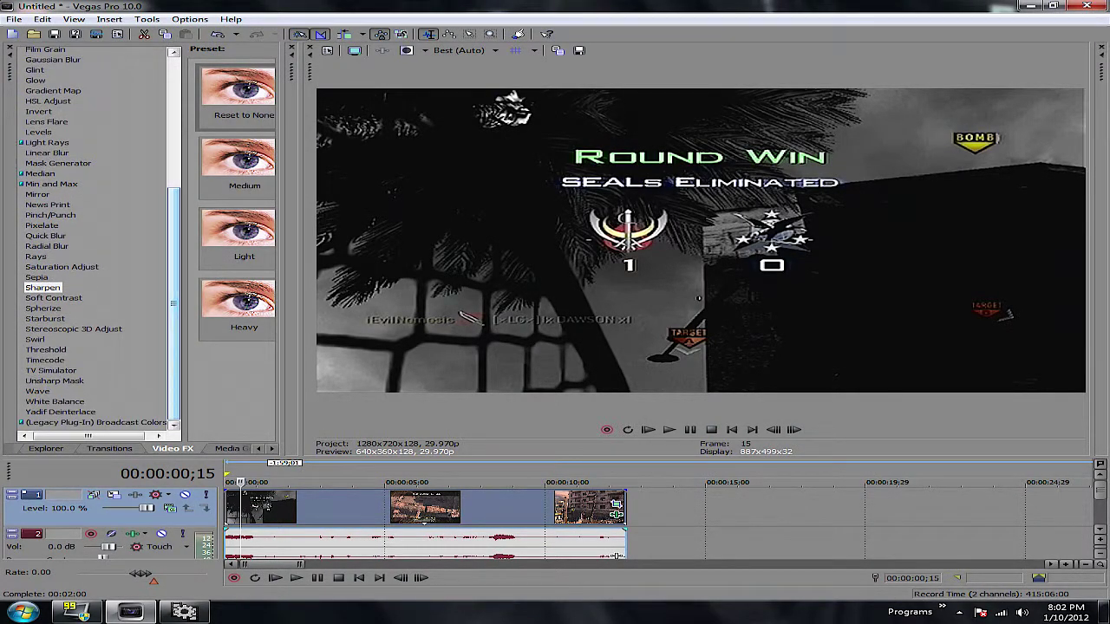
left_click(60, 412)
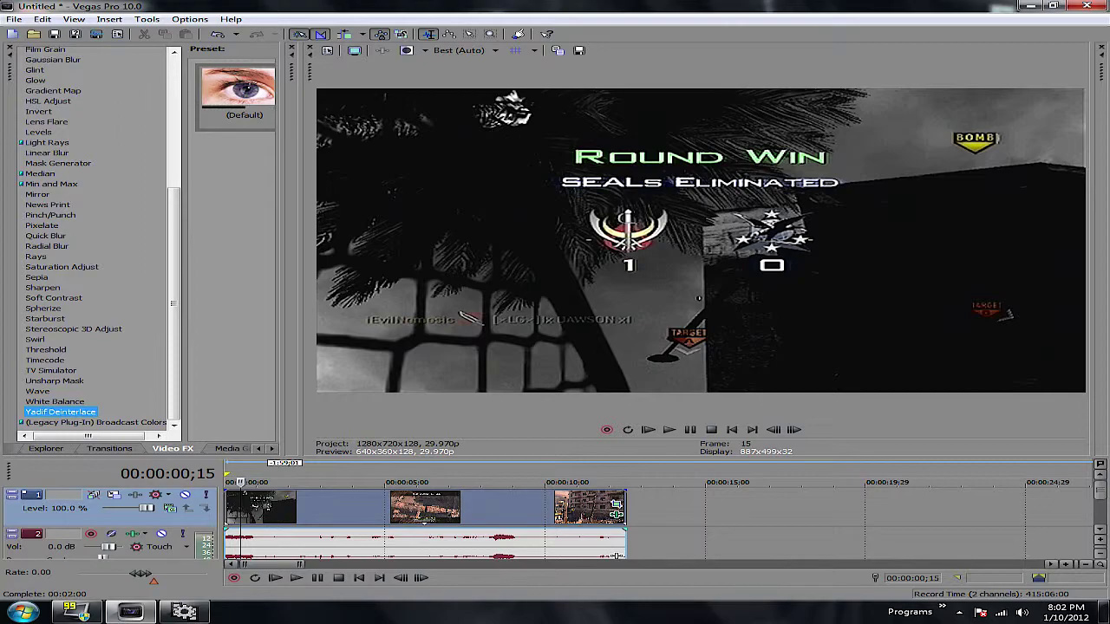
left_click(490, 543)
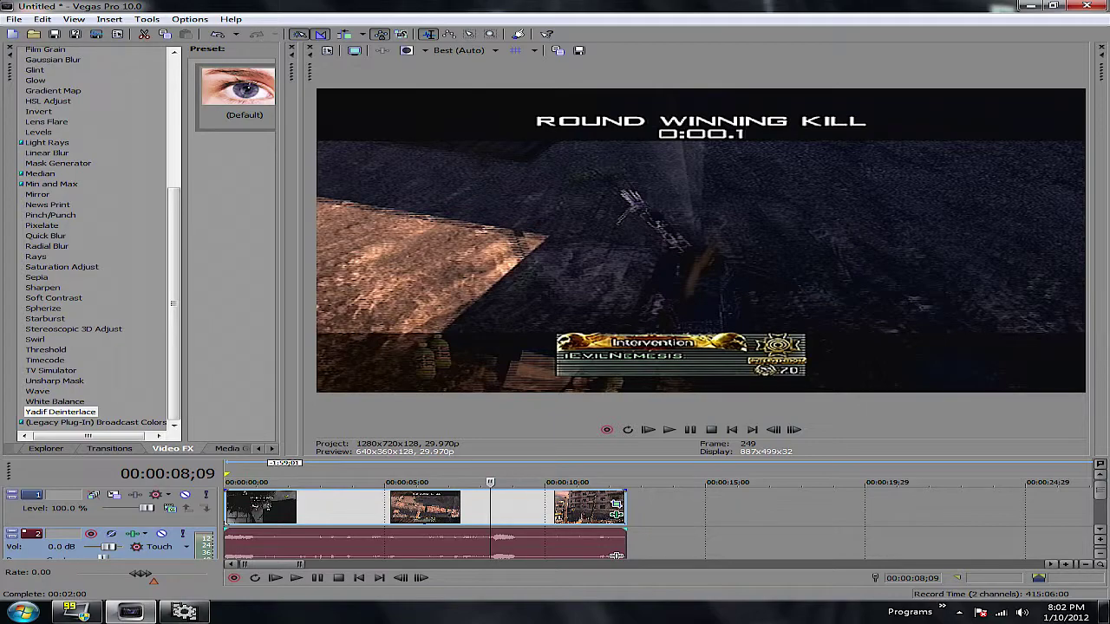
Step: Switch to VirtualDub and make its capture window slightly taller
left_click(183, 612)
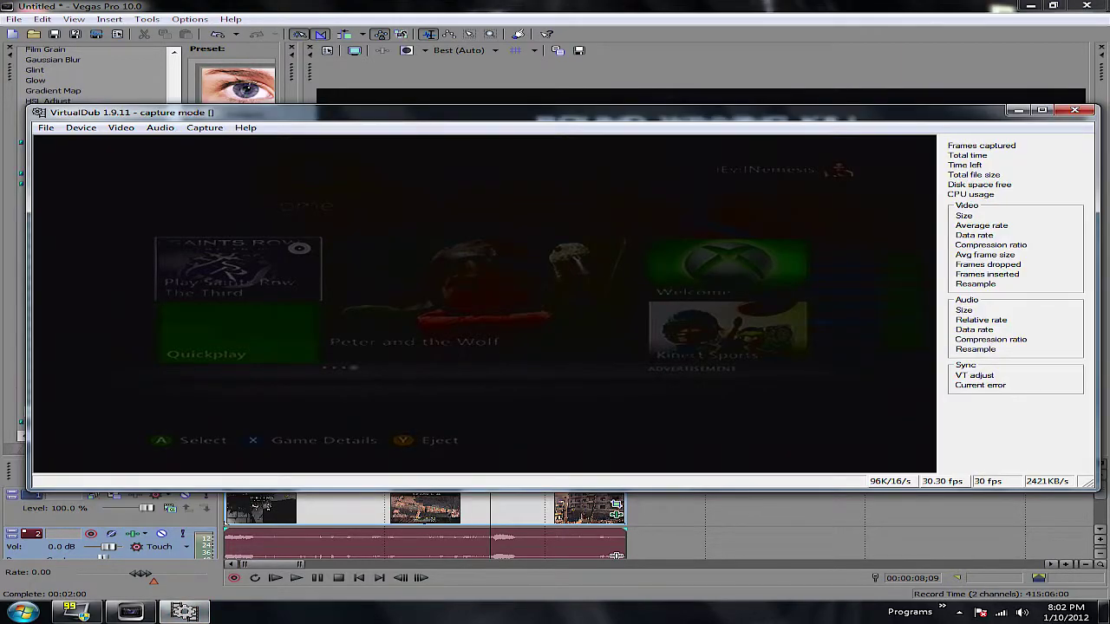
left_click_drag(529, 107, 529, 97)
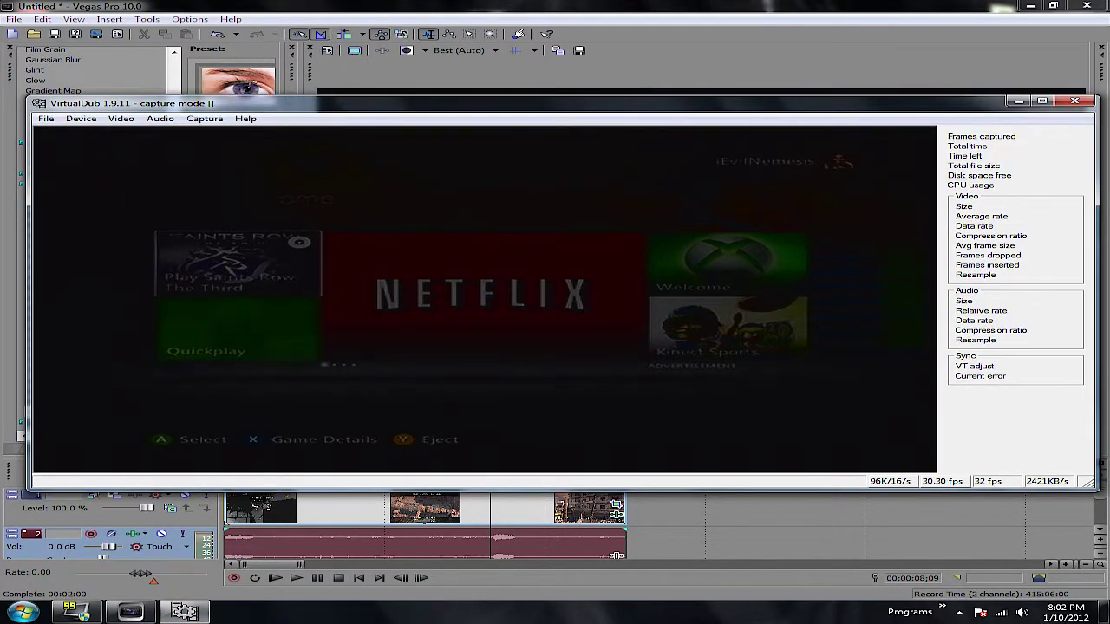